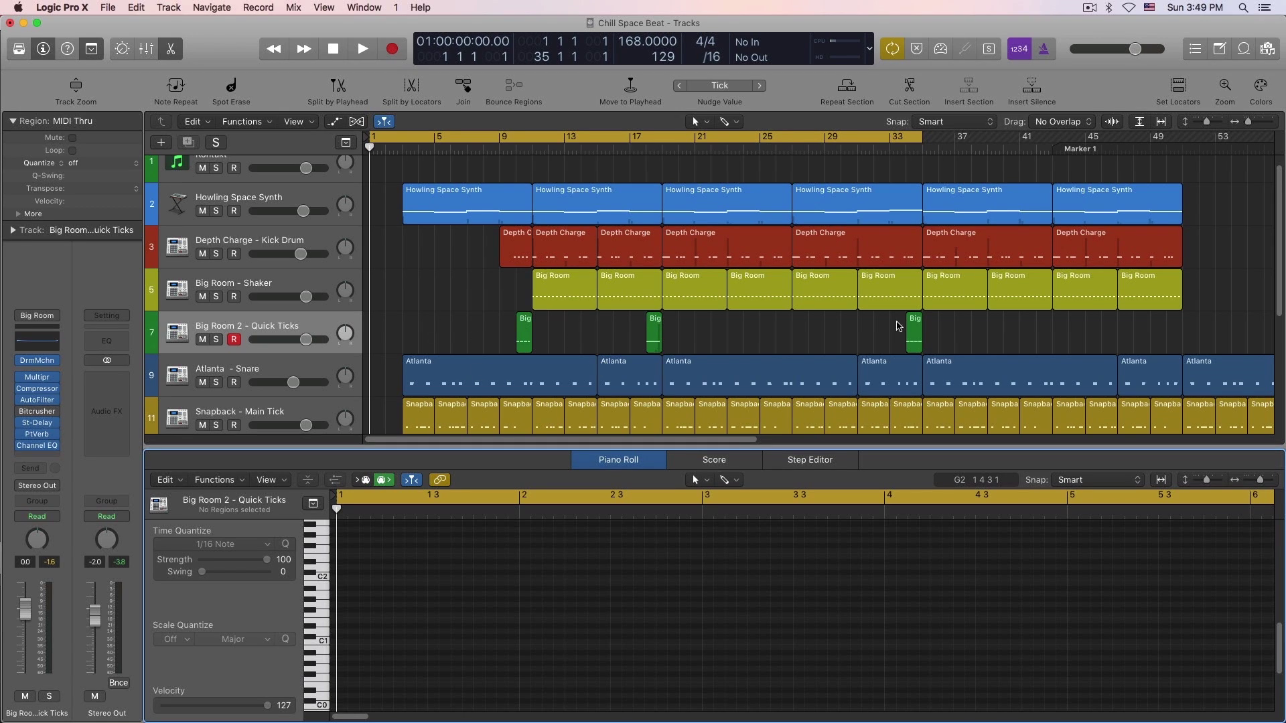
Select the Big Room - Shaker and Big Room 2 - Quick Ticks tracks and start playback.
{"action": "left_click", "coordinate": [284, 282]}
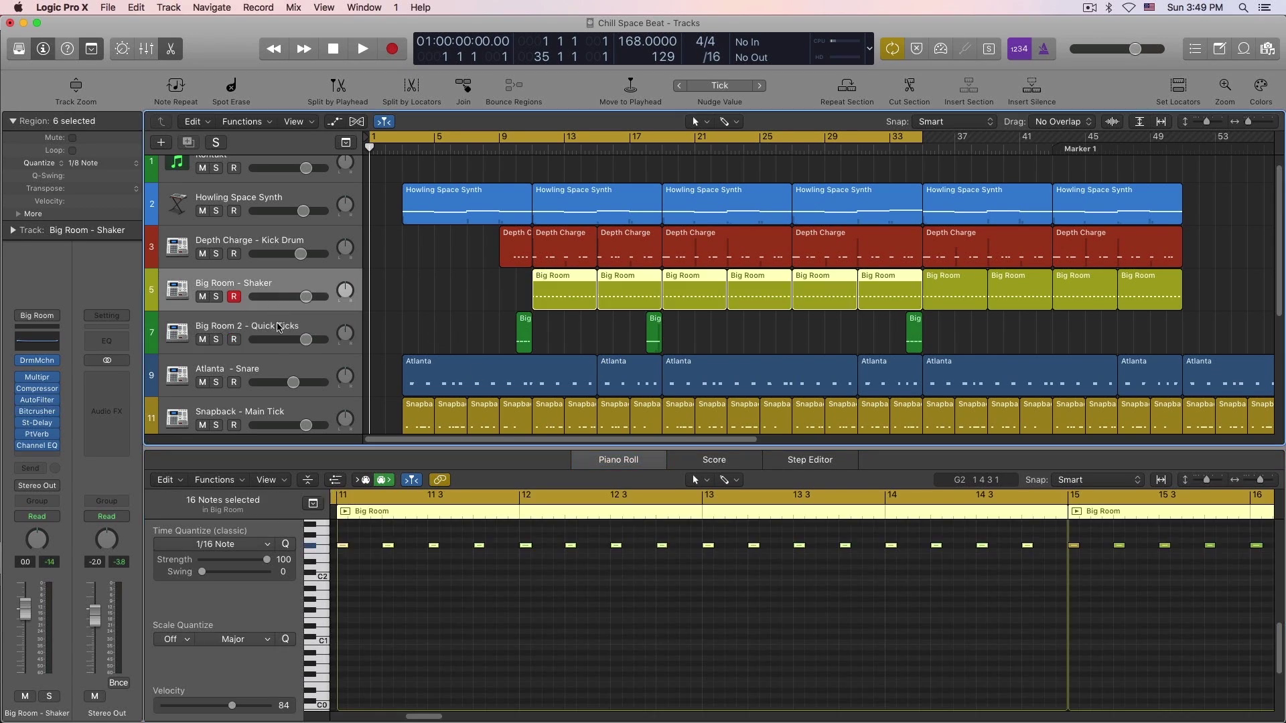
{"action": "left_click", "coordinate": [420, 327]}
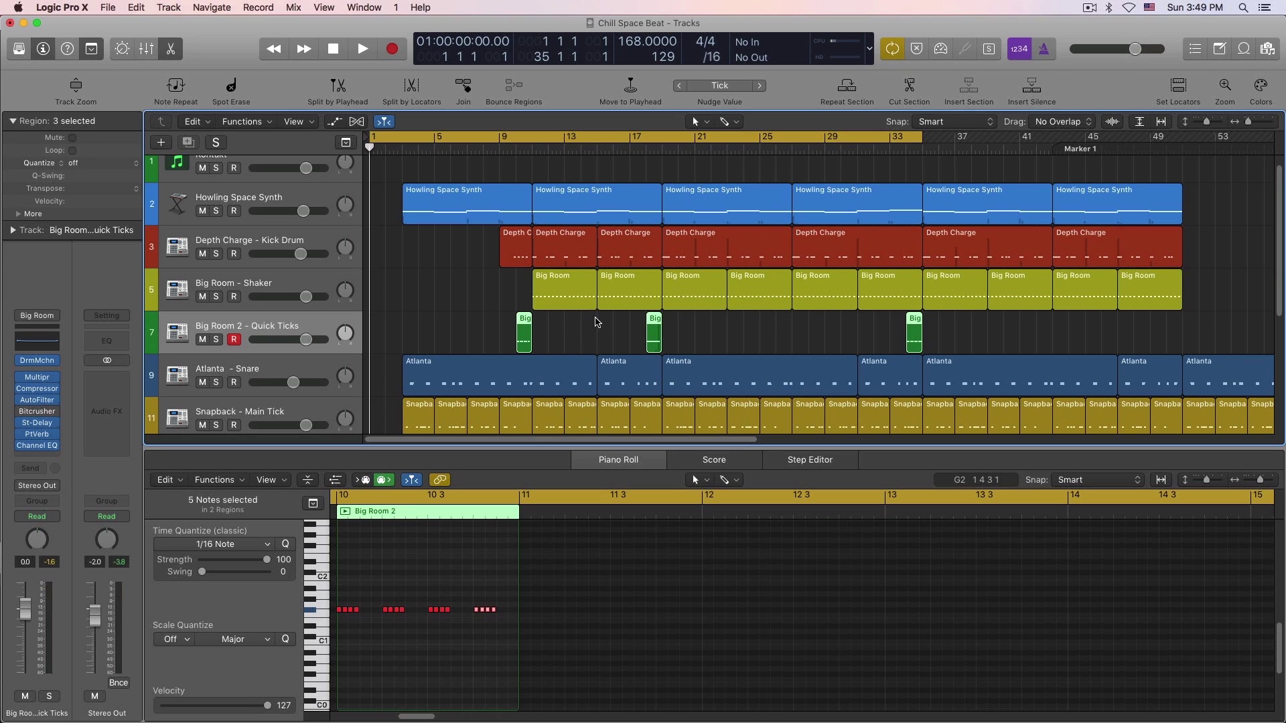
{"action": "key", "text": "space"}
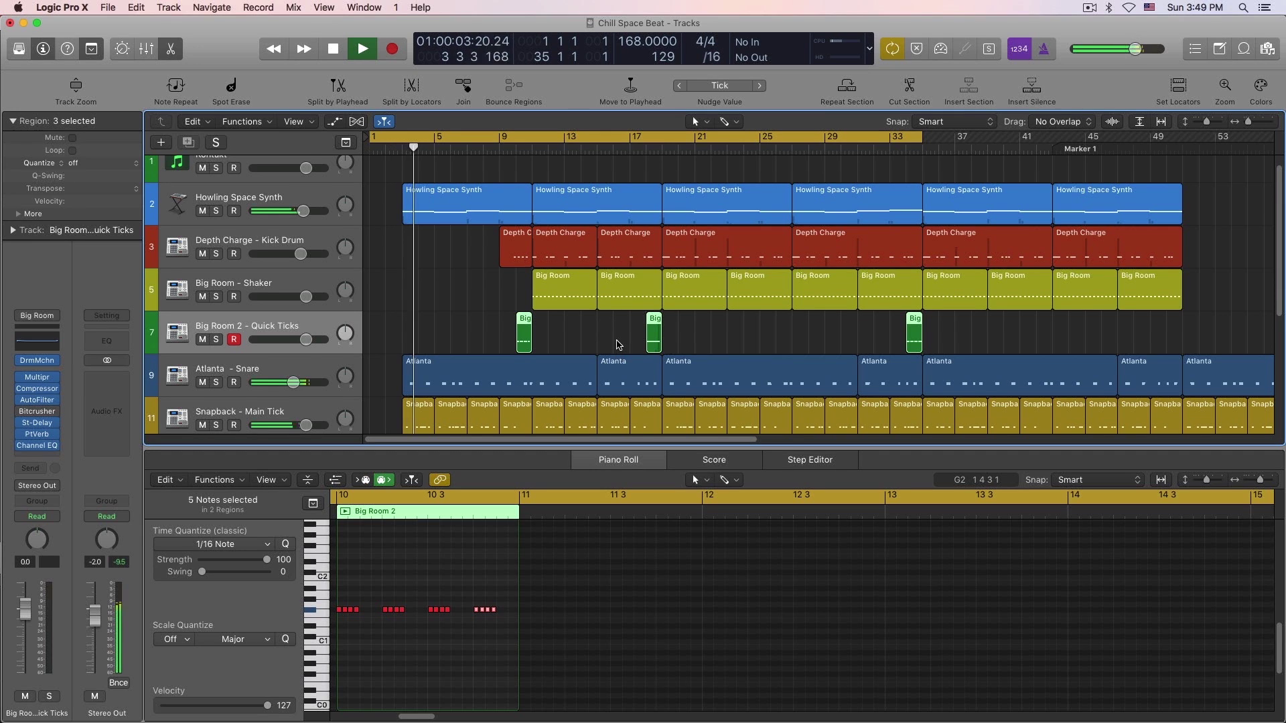
Show only the first Big Room 2 region's notes in the Piano Roll.
{"action": "scroll", "coordinate": [617, 345], "scroll_direction": "down", "scroll_amount": 2}
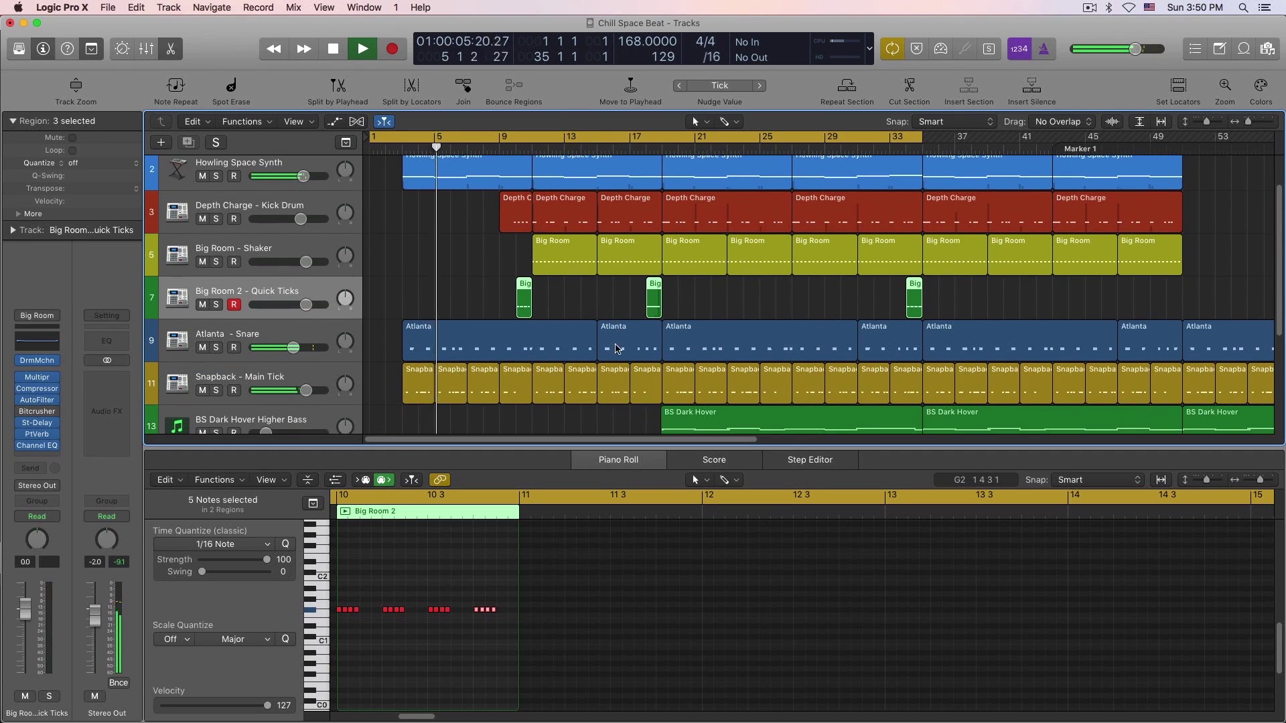
{"action": "scroll", "coordinate": [621, 606], "scroll_direction": "left", "scroll_amount": 3}
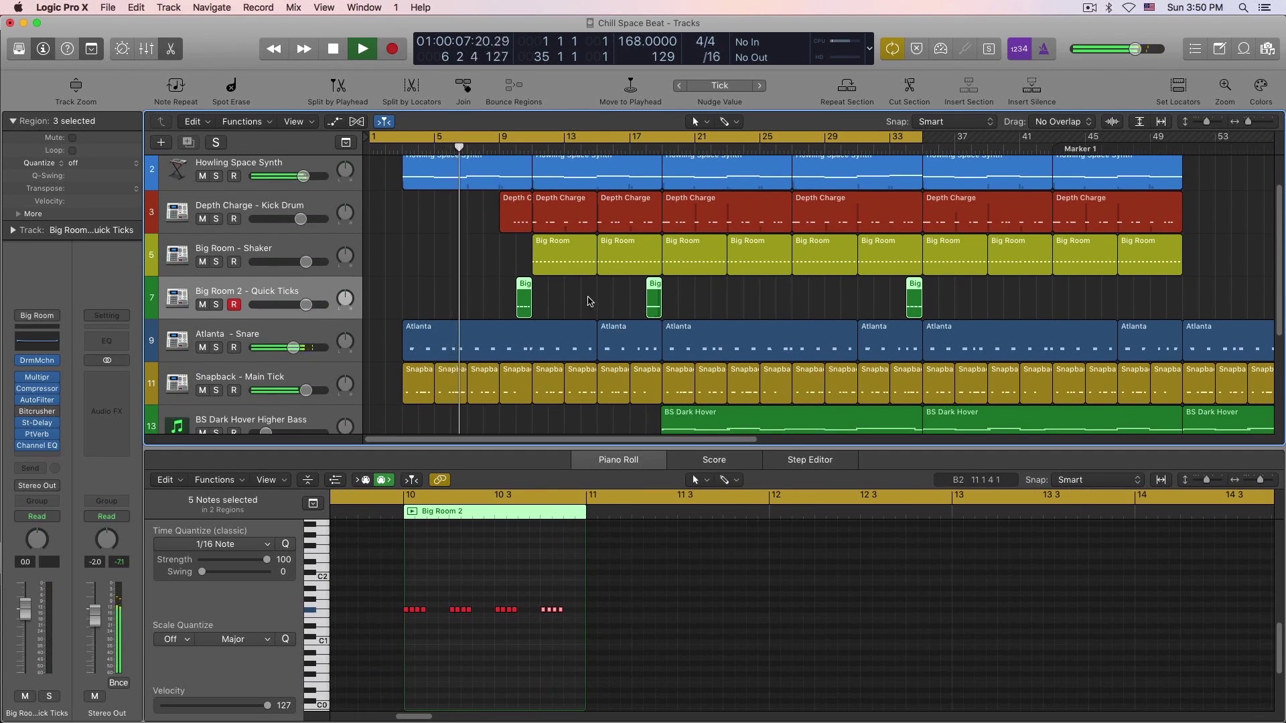
{"action": "left_click", "coordinate": [590, 302]}
{"action": "left_click", "coordinate": [523, 295]}
{"action": "left_click", "coordinate": [610, 577]}
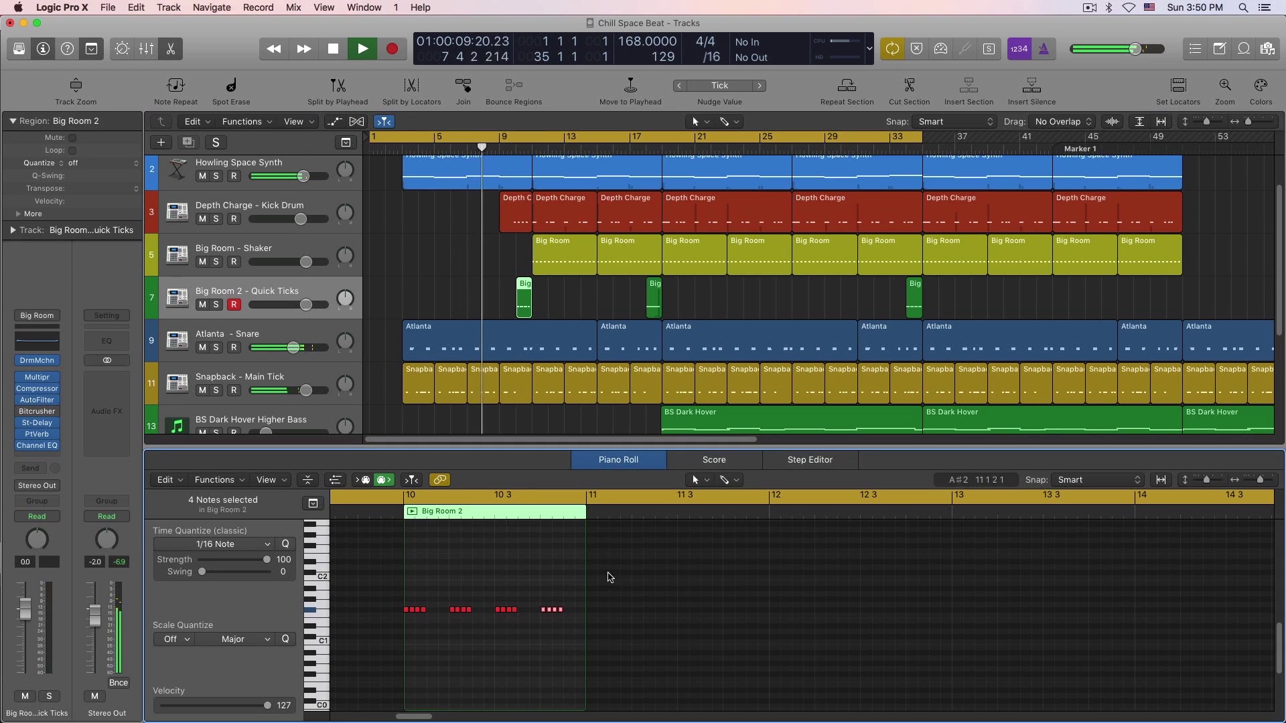
{"action": "scroll", "coordinate": [610, 578], "scroll_direction": "left", "scroll_amount": 6}
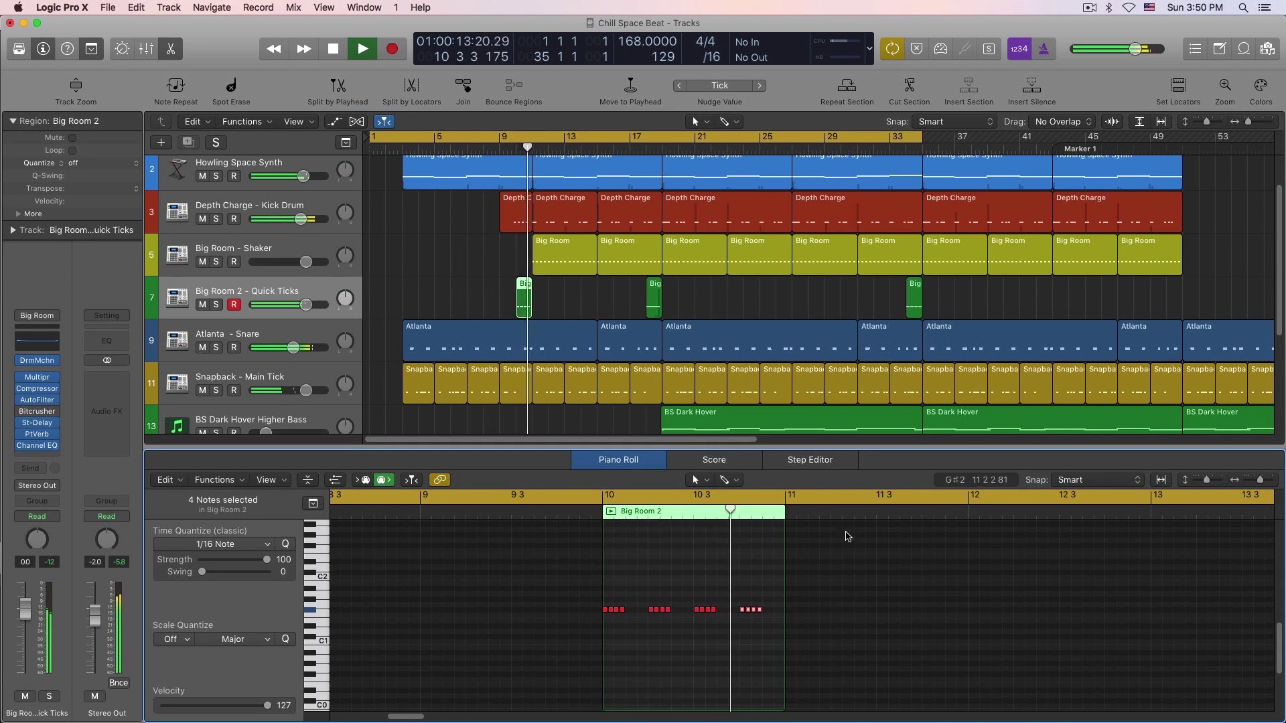
Switch to Smart Controls, check the Howling Space Synth and Shaker tracks, then edit the bar 17 Big Room 2 region.
{"action": "key", "text": "b"}
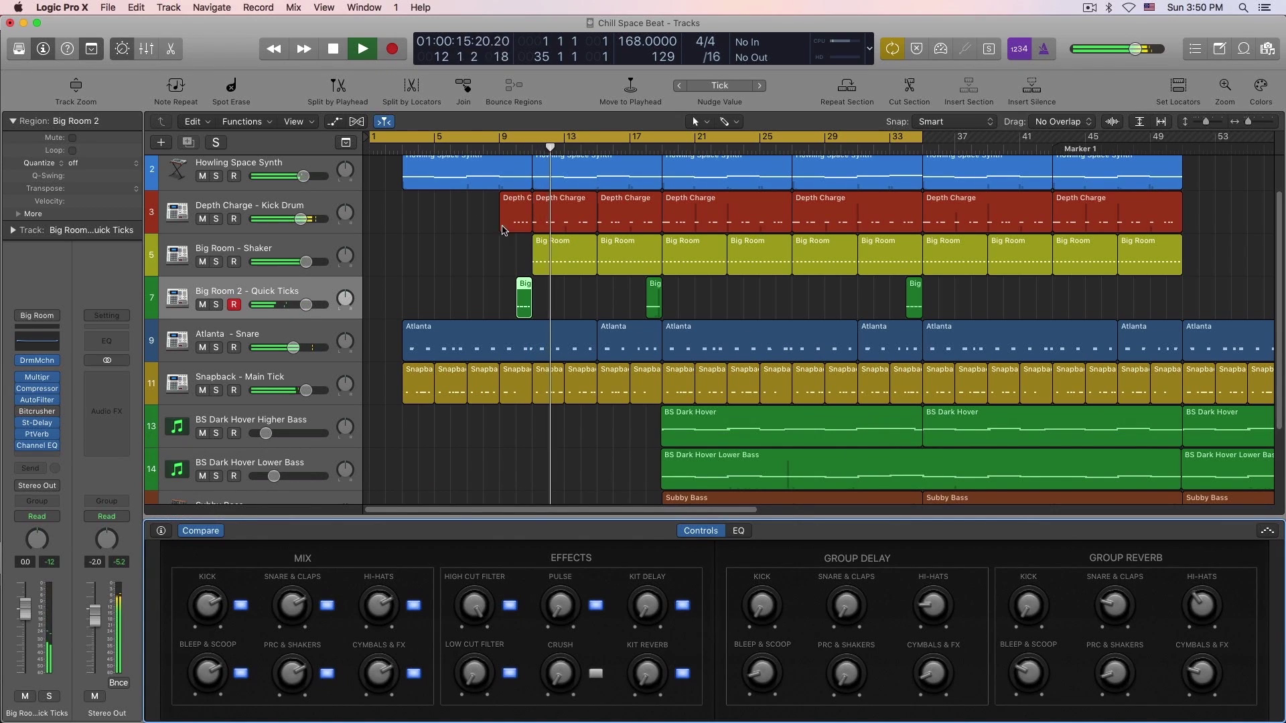
{"action": "left_click", "coordinate": [222, 164]}
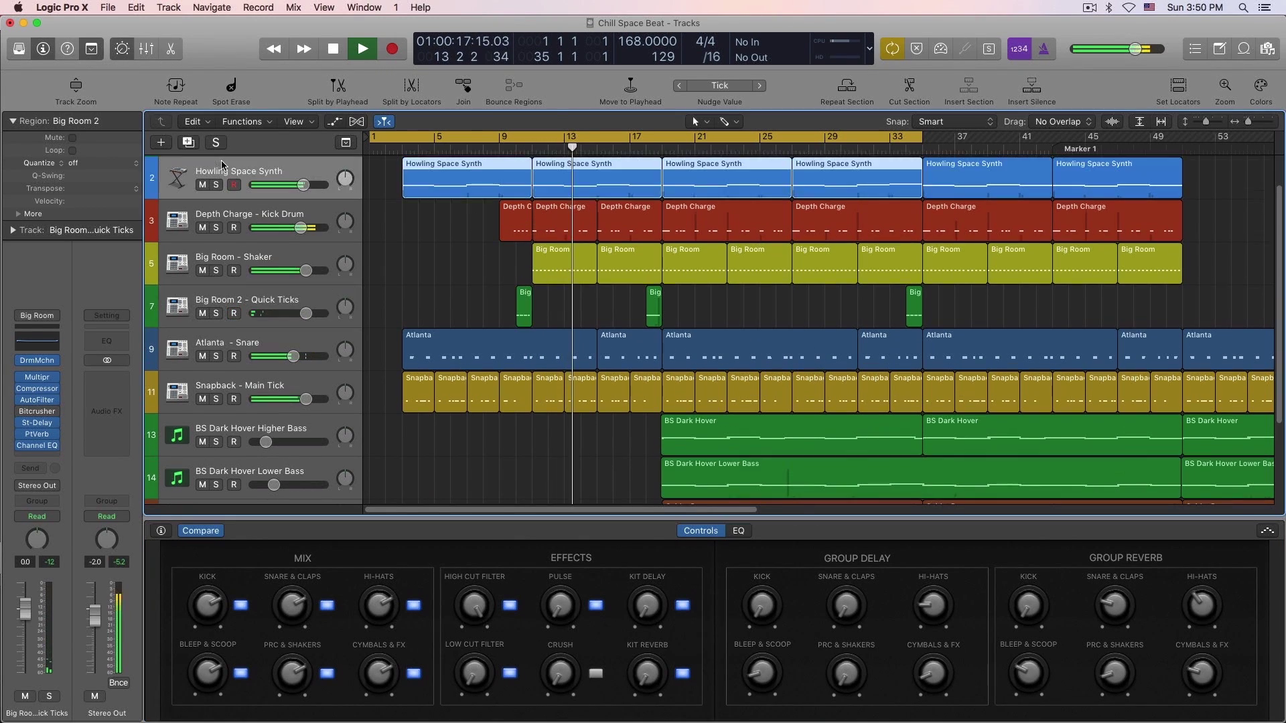
{"action": "scroll", "coordinate": [443, 311], "scroll_direction": "down", "scroll_amount": 2}
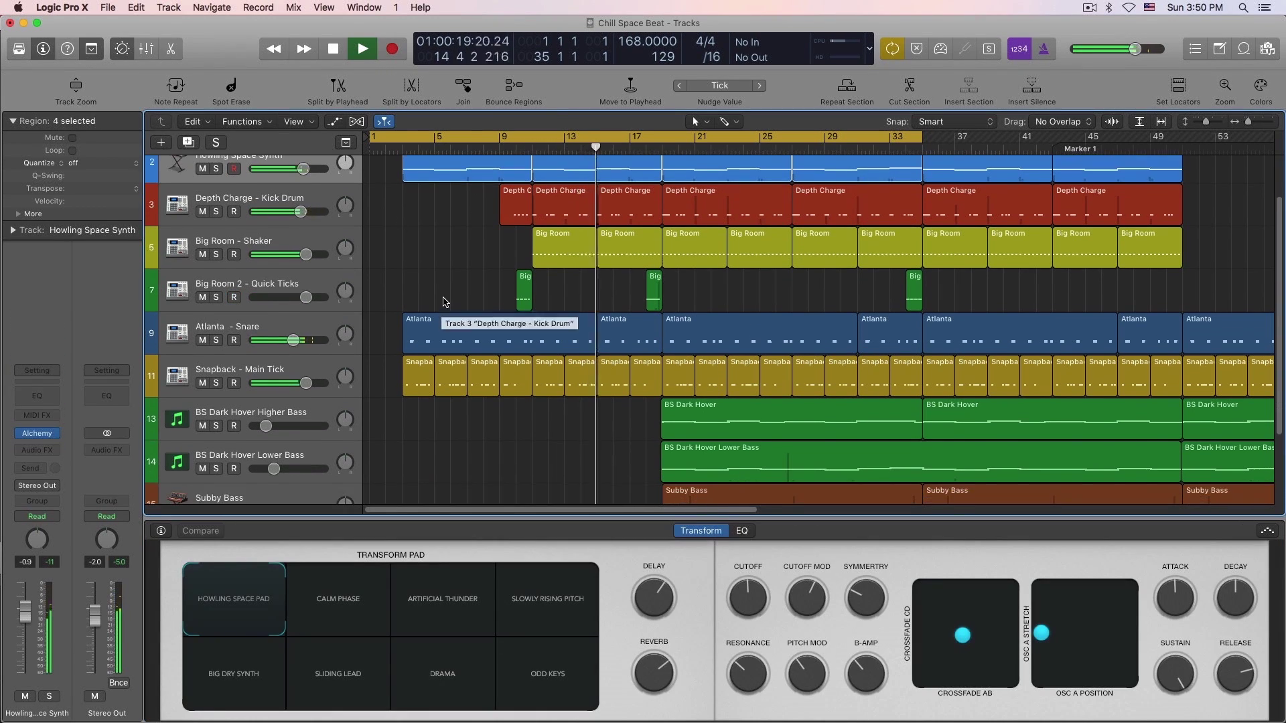
{"action": "left_click", "coordinate": [268, 240]}
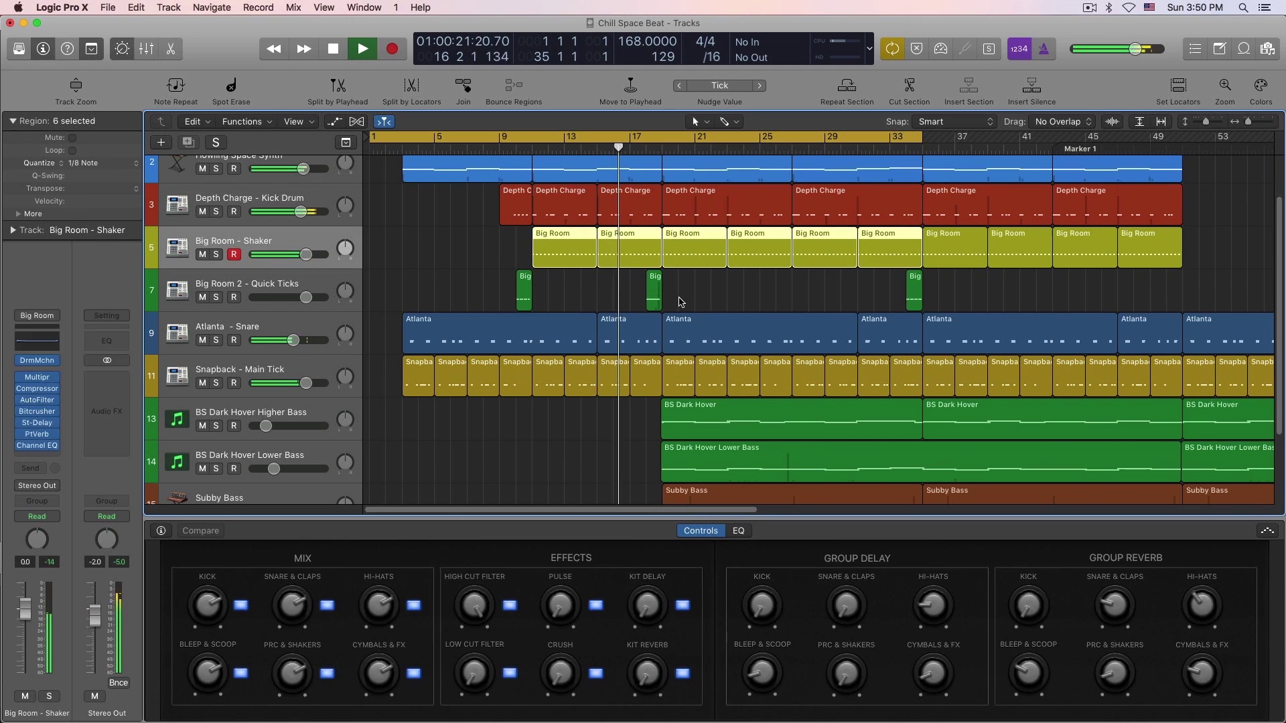
{"action": "double_click", "coordinate": [654, 294]}
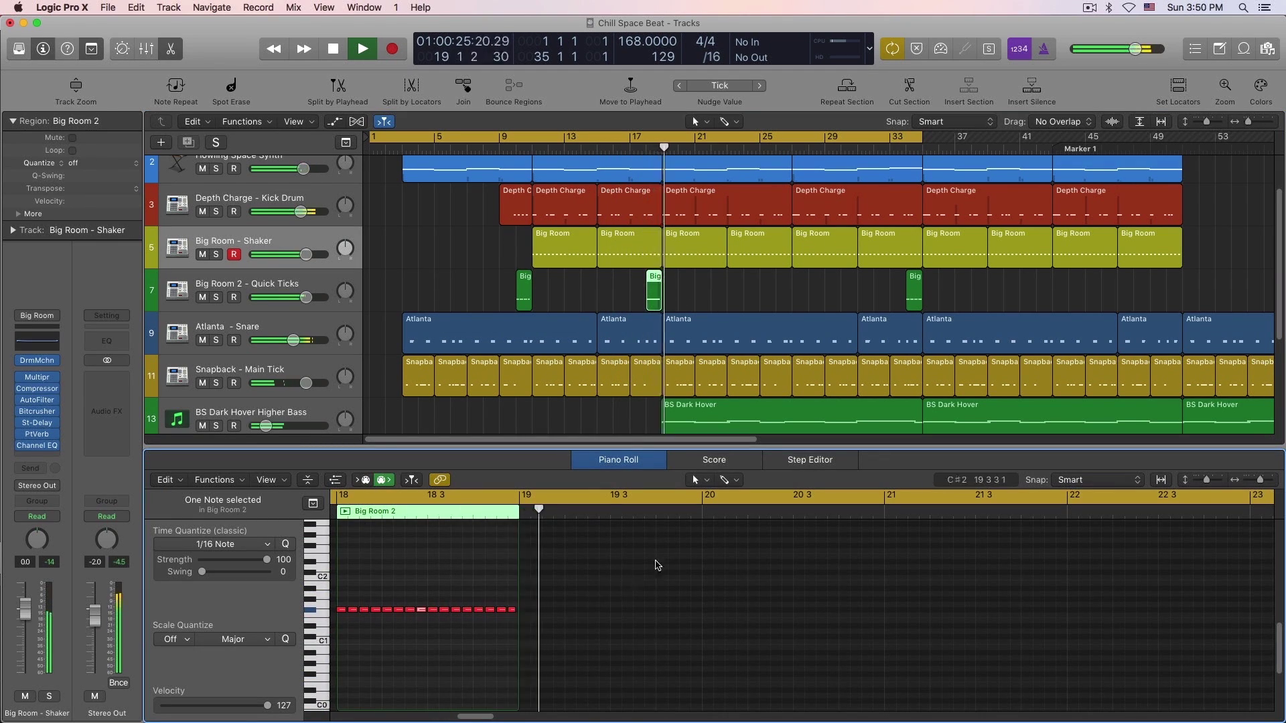
Inspect the BS Dark Hover Lower Bass, Higher Bass and Subby Bass tracks with the editor zoomed out.
{"action": "scroll", "coordinate": [637, 346], "scroll_direction": "down", "scroll_amount": 5}
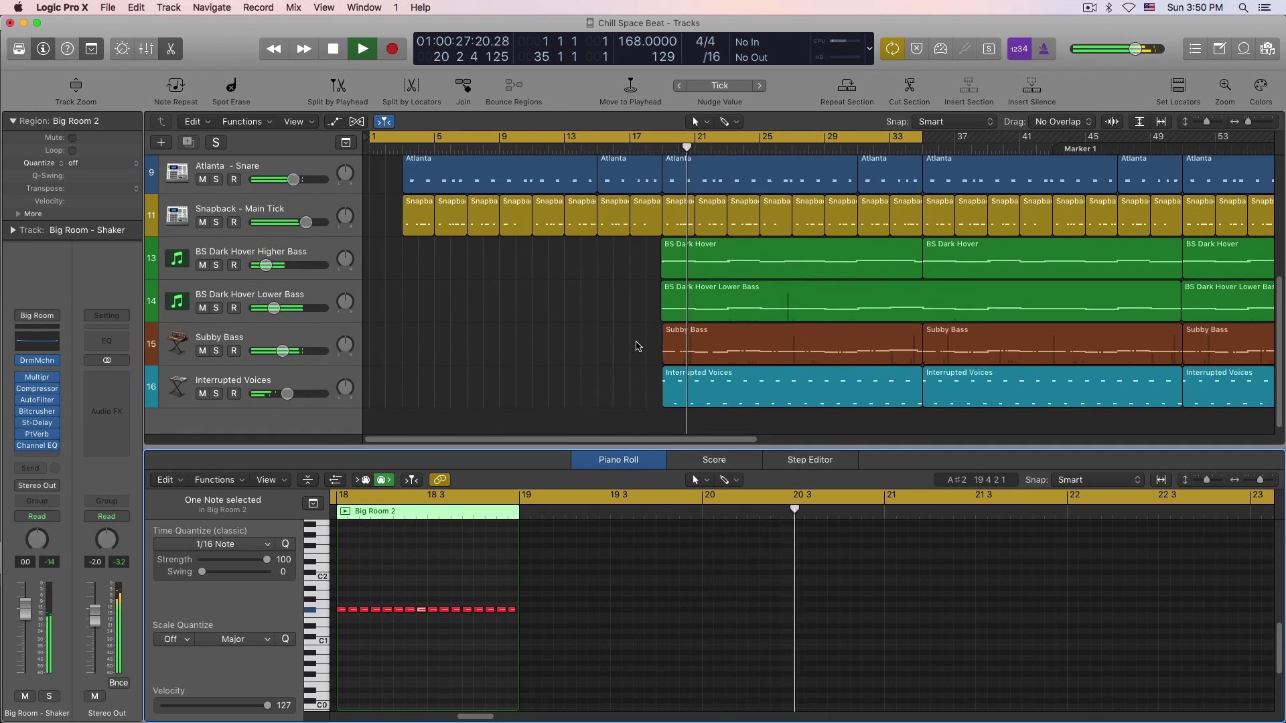
{"action": "left_click", "coordinate": [301, 302]}
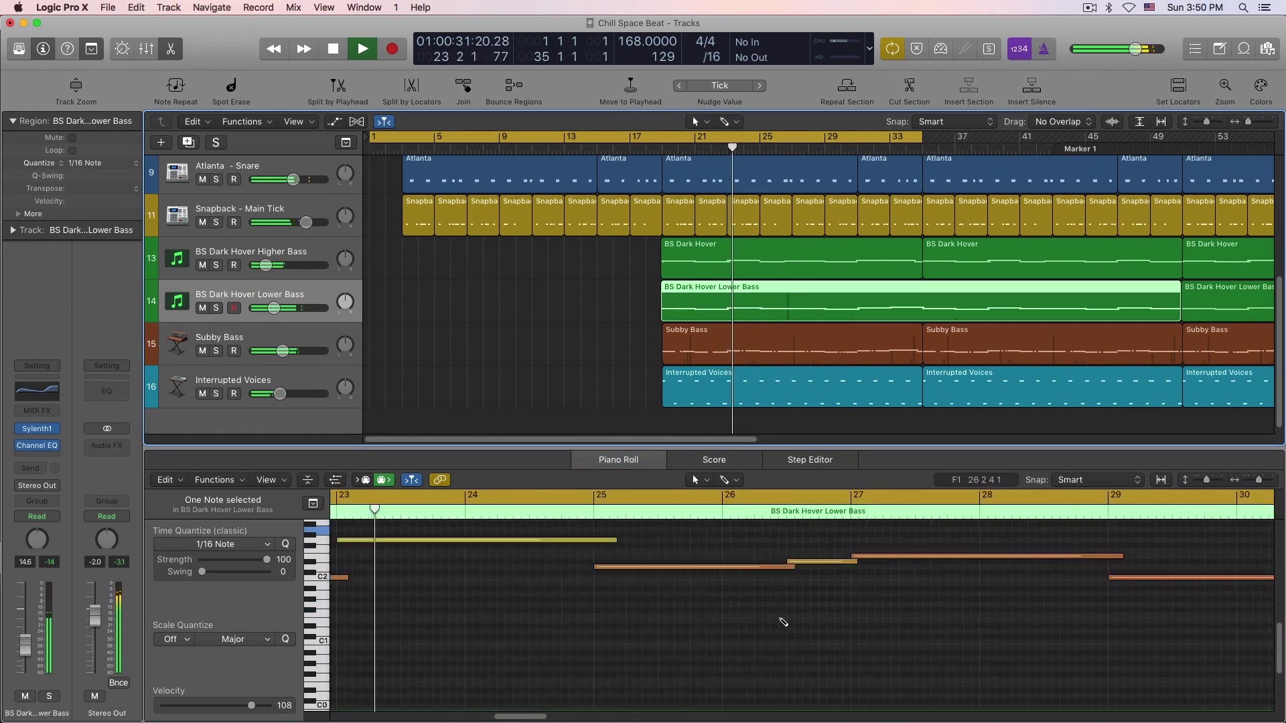
{"action": "scroll", "coordinate": [754, 611], "scroll_direction": "up", "scroll_amount": 4}
{"action": "key", "text": "super+Left"}
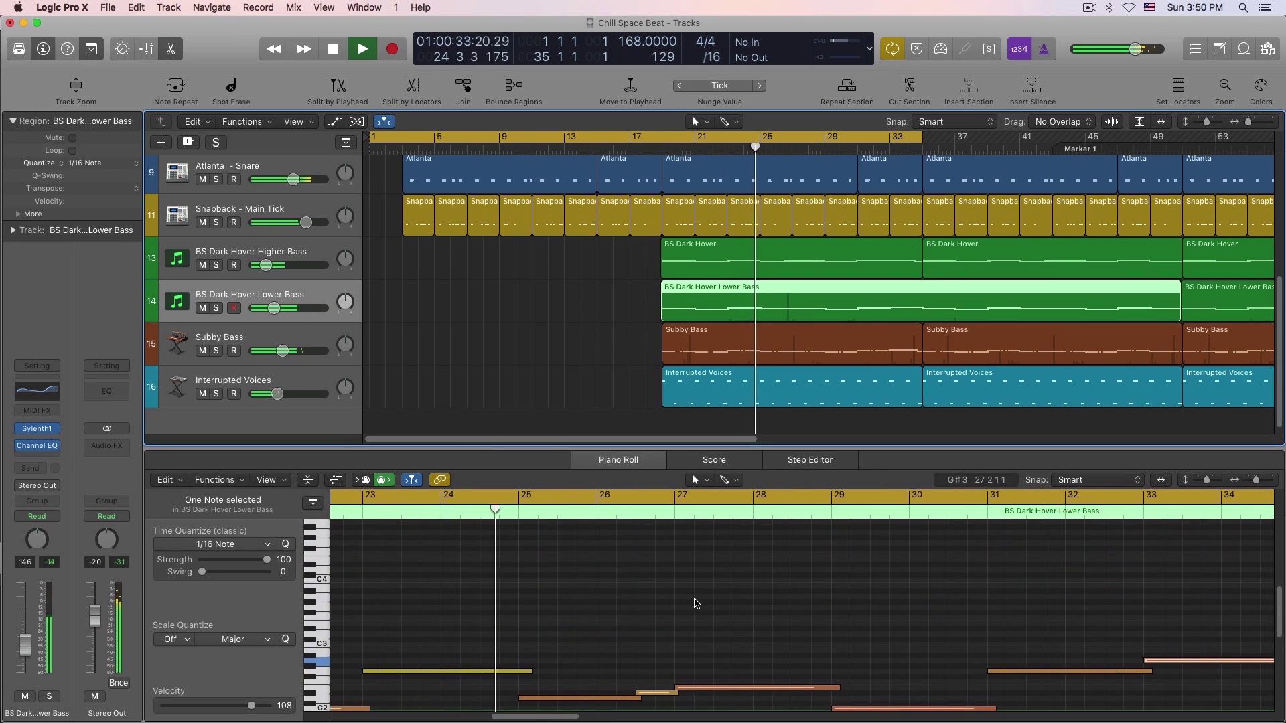
{"action": "scroll", "coordinate": [726, 563], "scroll_direction": "up", "scroll_amount": 2}
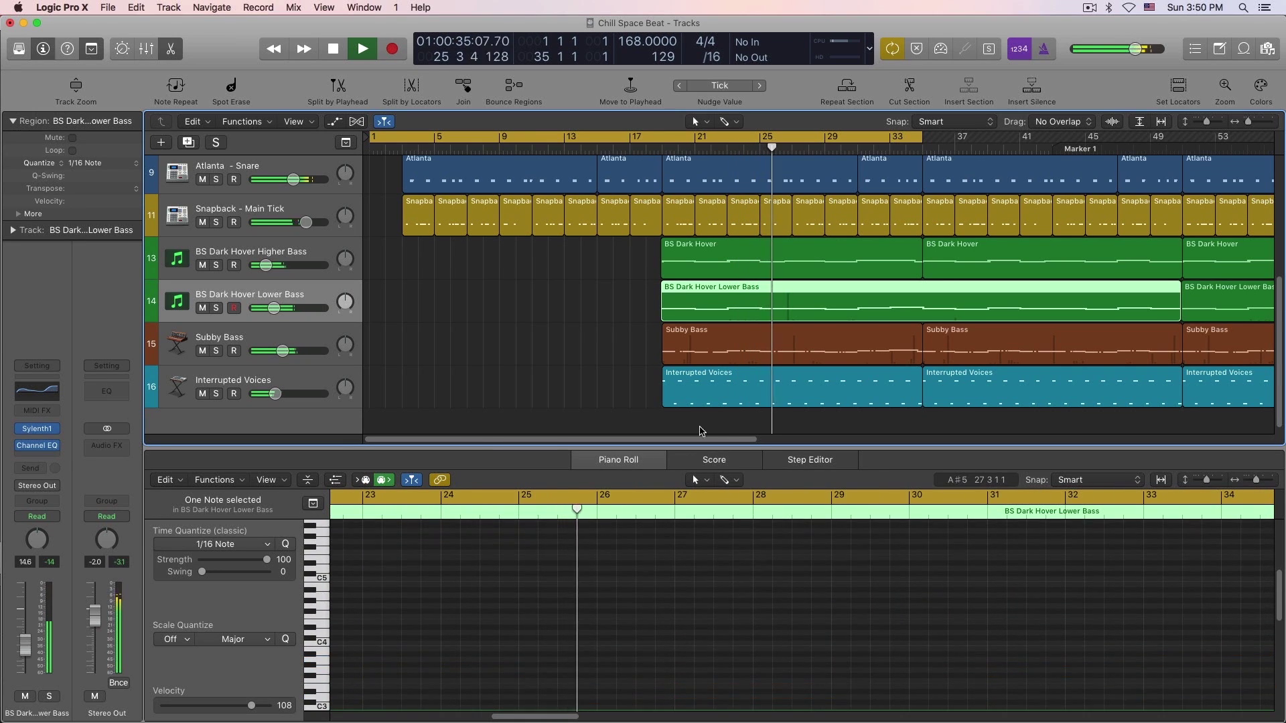
{"action": "left_click", "coordinate": [339, 271]}
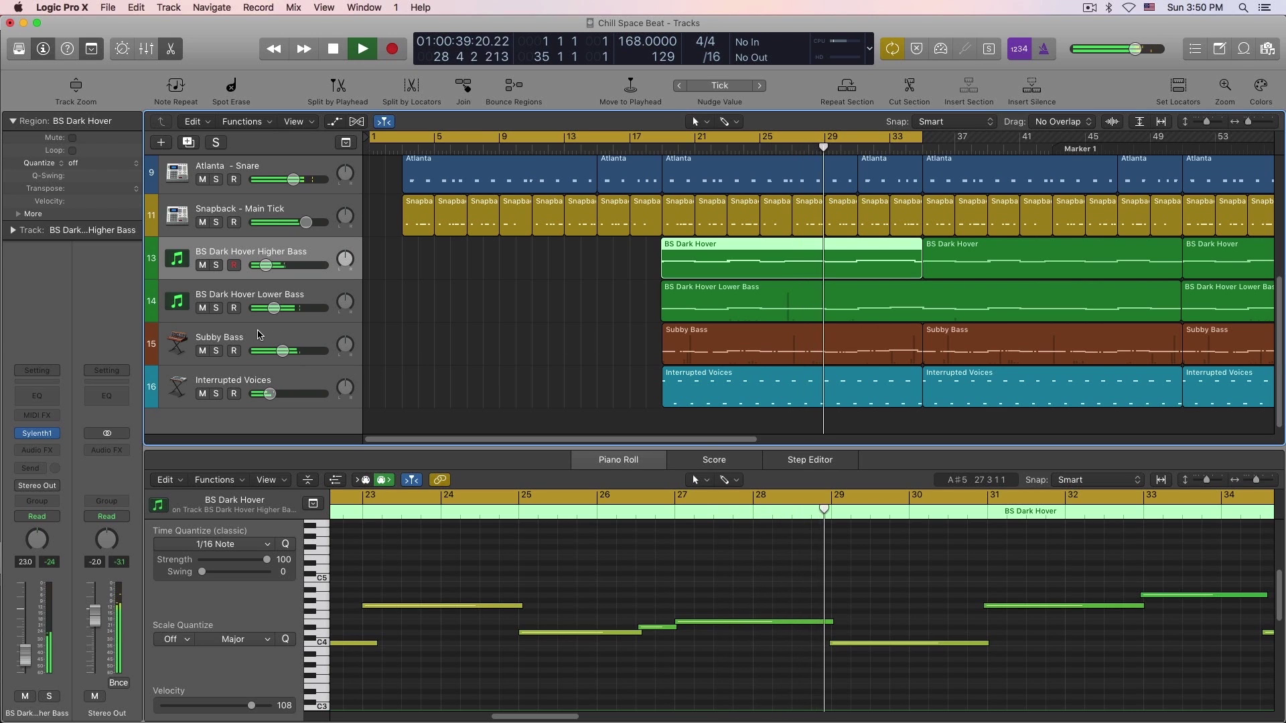
{"action": "left_click", "coordinate": [260, 335]}
View the four notes of the Big Room 2 region at bar 33 and stop playback.
{"action": "scroll", "coordinate": [944, 203], "scroll_direction": "up", "scroll_amount": 3}
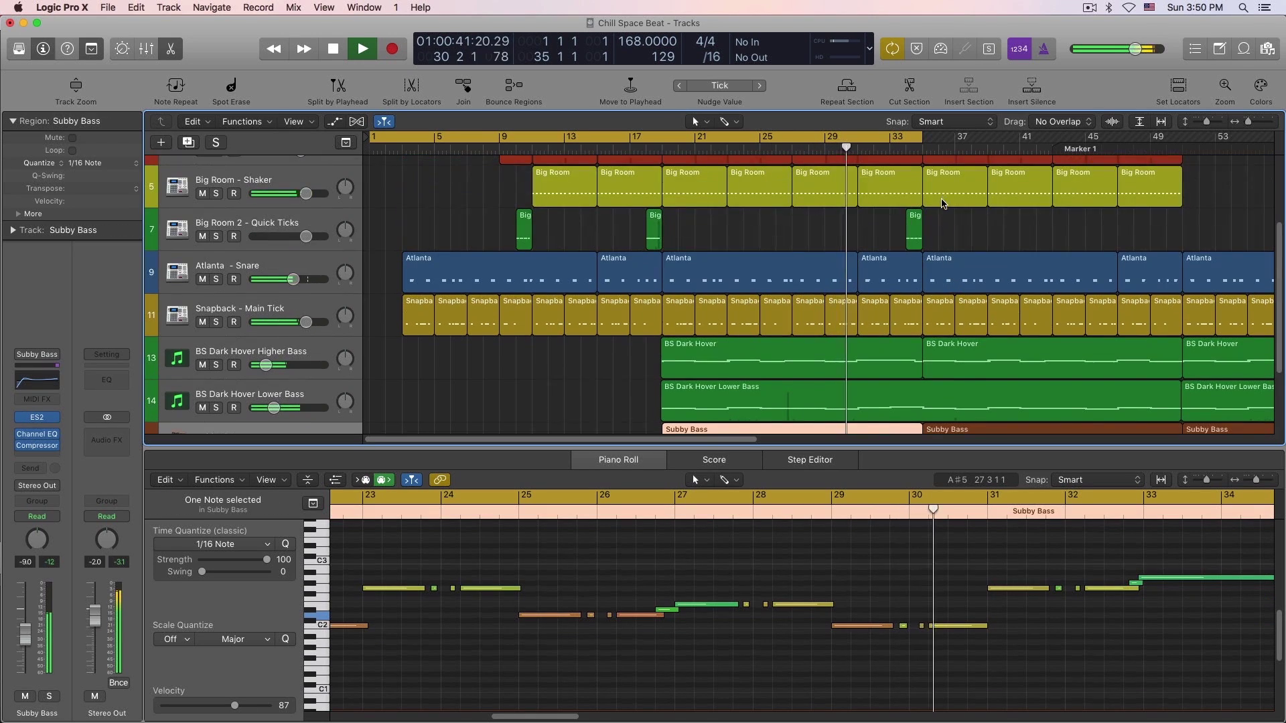
{"action": "left_click", "coordinate": [914, 231]}
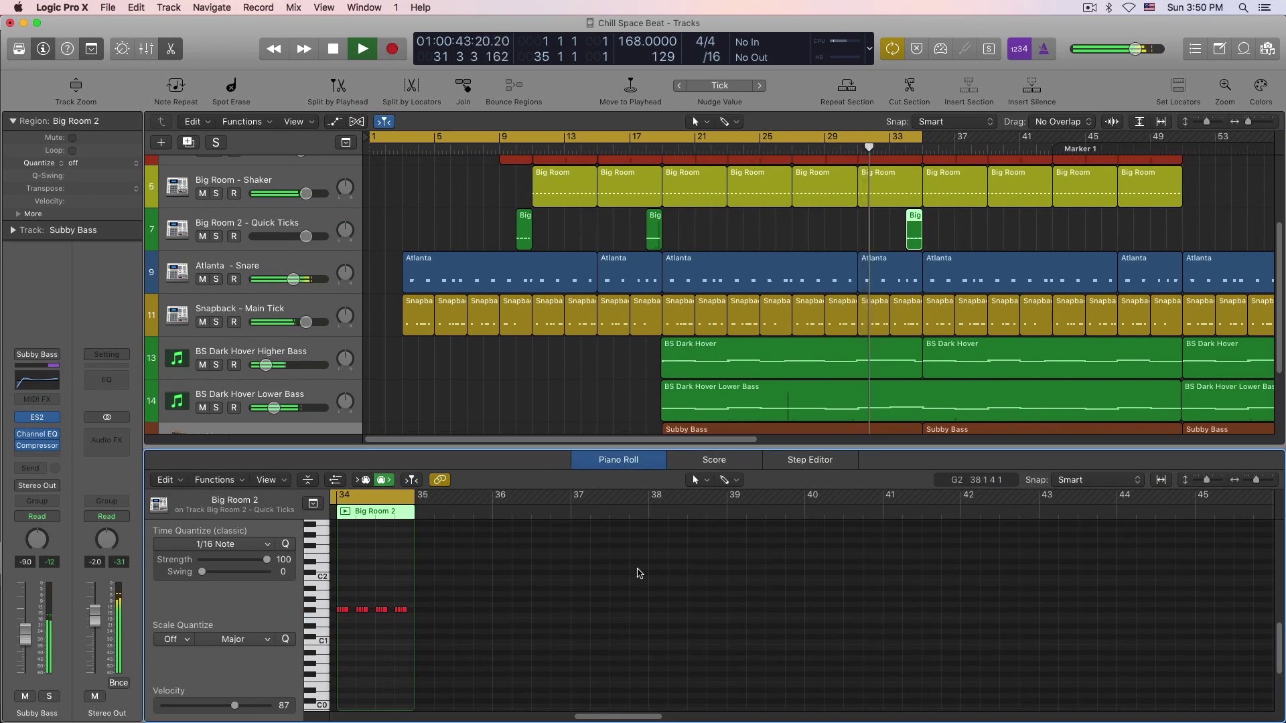
{"action": "scroll", "coordinate": [602, 617], "scroll_direction": "up", "scroll_amount": 5}
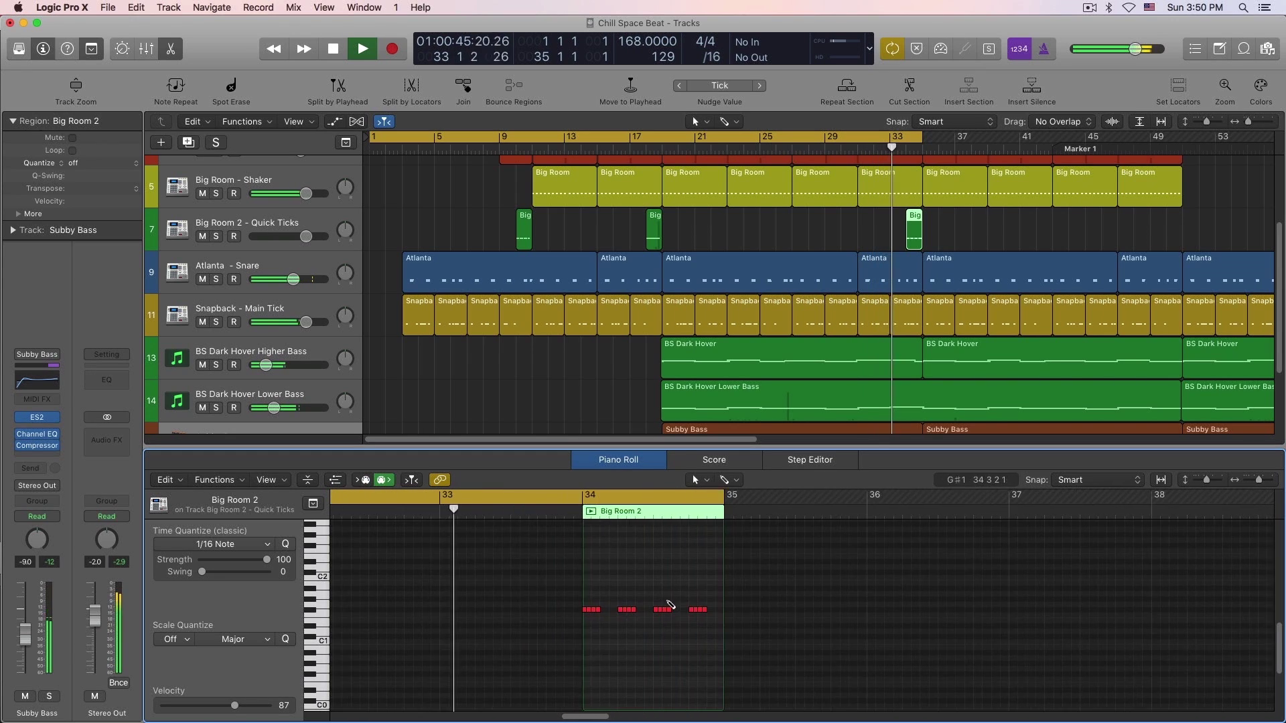
{"action": "scroll", "coordinate": [670, 604], "scroll_direction": "up", "scroll_amount": 2}
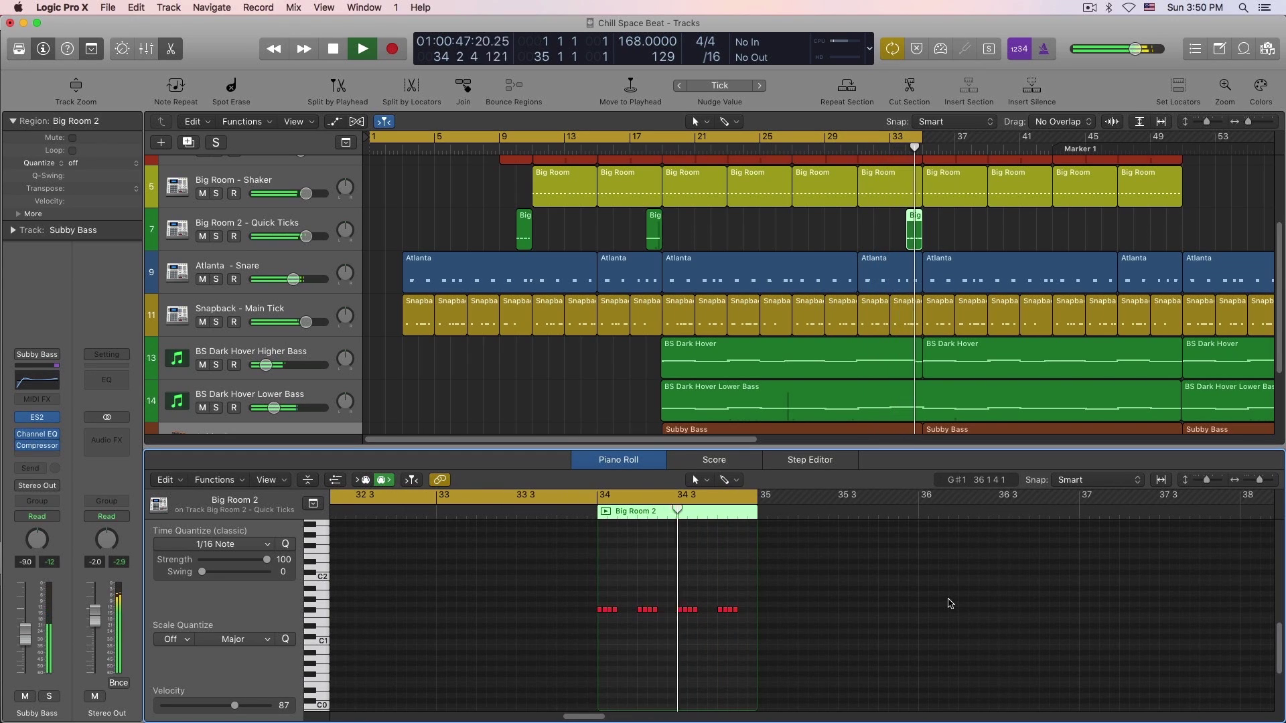
{"action": "key", "text": "space"}
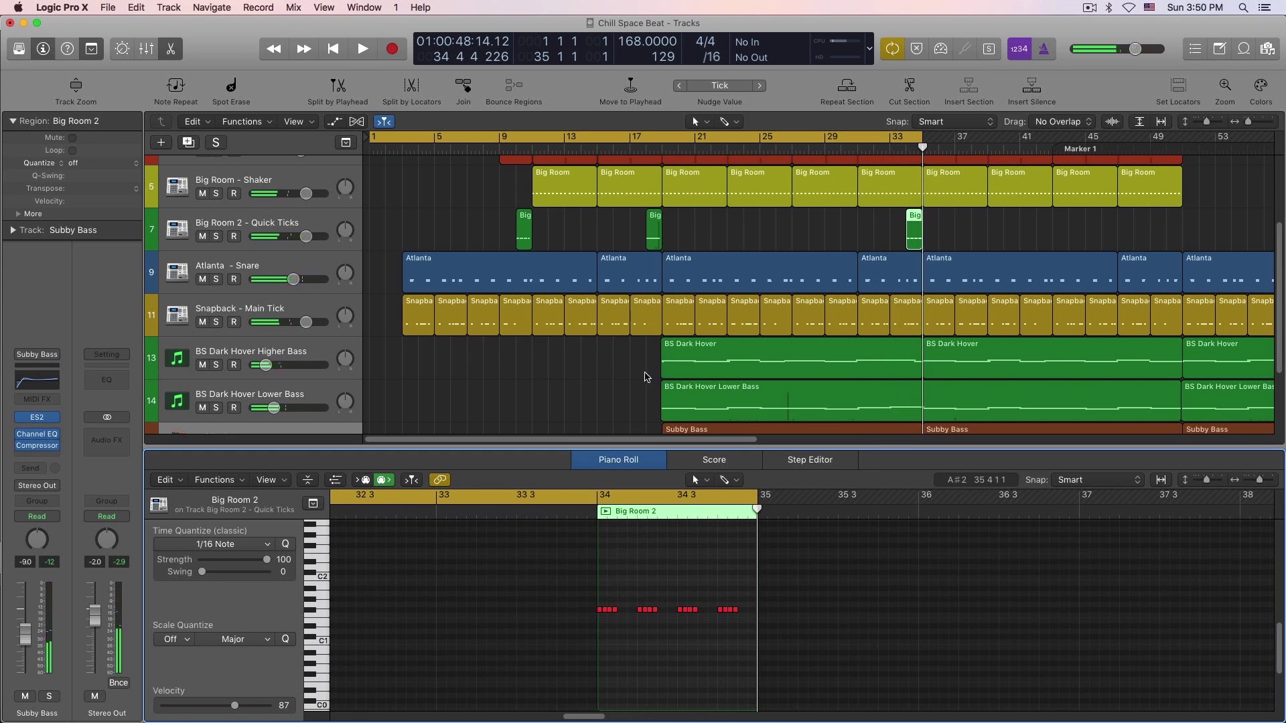
Replace the full-song cycle with a bar 11–15 cycle and zoom the tracks in horizontally.
{"action": "scroll", "coordinate": [645, 377], "scroll_direction": "up", "scroll_amount": 4}
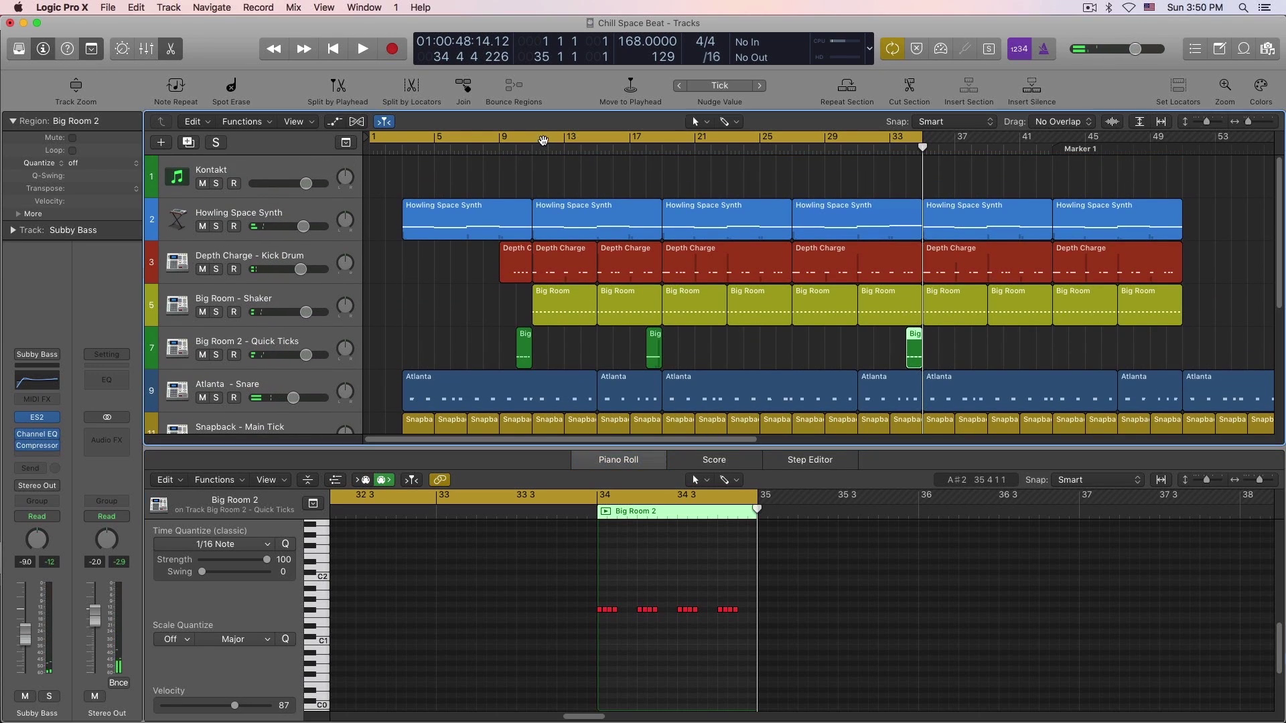
{"action": "left_click", "coordinate": [543, 141]}
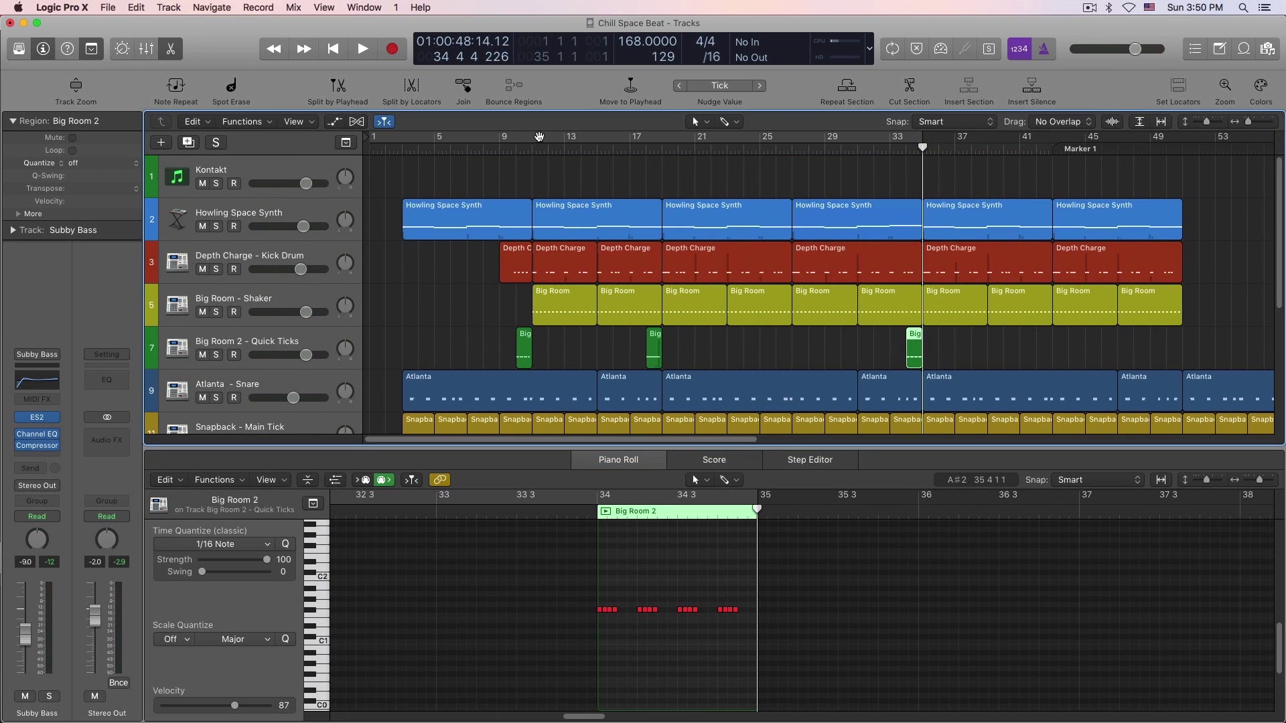
{"action": "left_click_drag", "start_coordinate": [537, 138], "coordinate": [597, 139]}
{"action": "scroll", "coordinate": [577, 264], "scroll_direction": "down", "scroll_amount": 1}
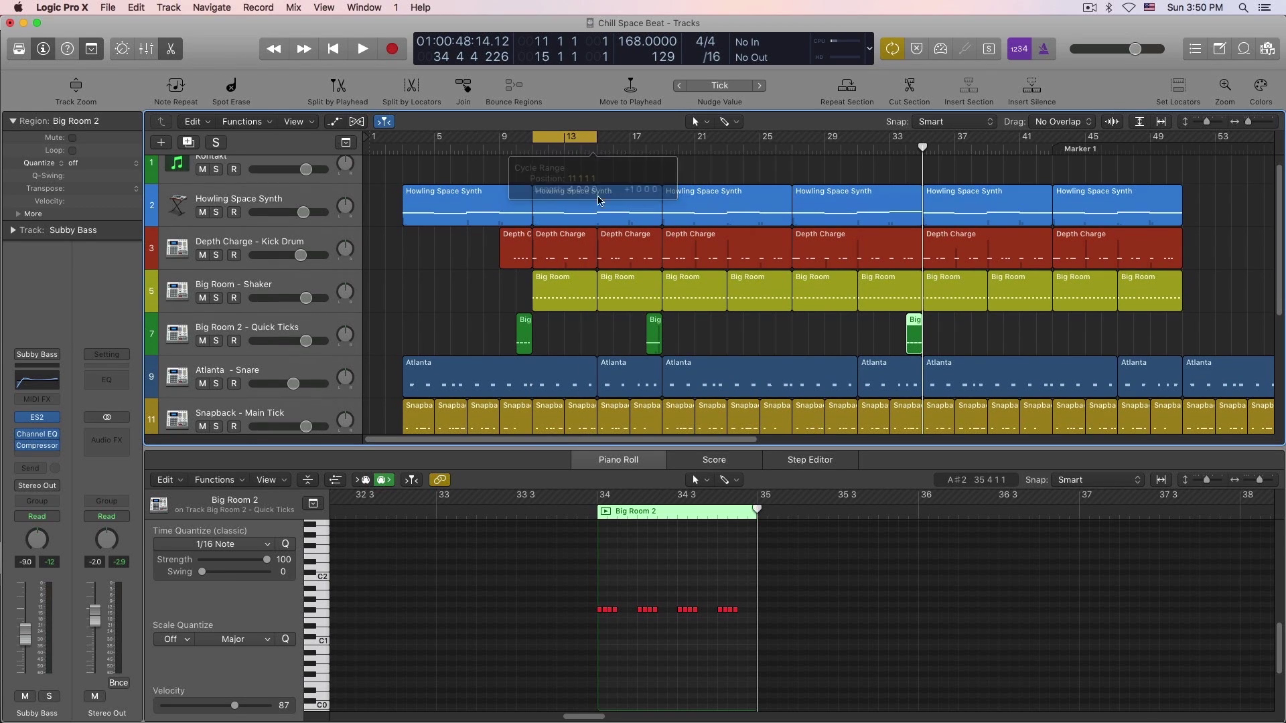
{"action": "key", "text": "super+Right"}
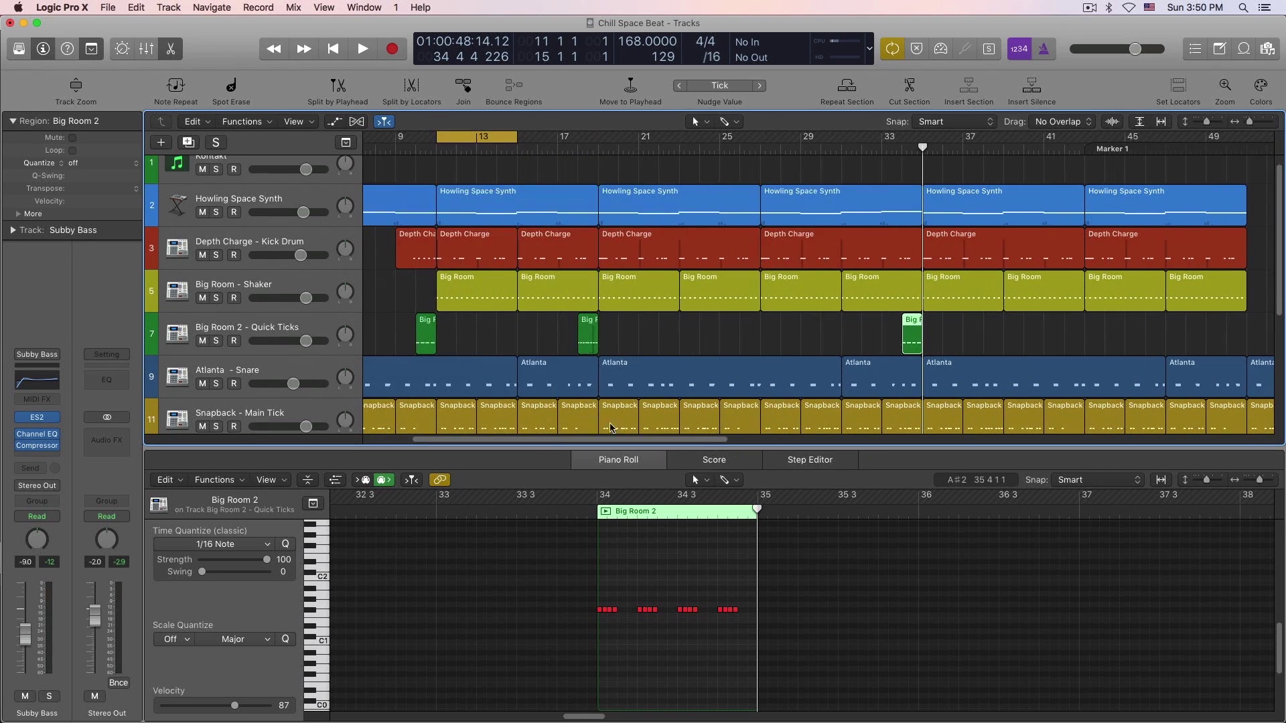
{"action": "scroll", "coordinate": [606, 444], "scroll_direction": "left", "scroll_amount": 5}
{"action": "scroll", "coordinate": [422, 302], "scroll_direction": "down", "scroll_amount": 1}
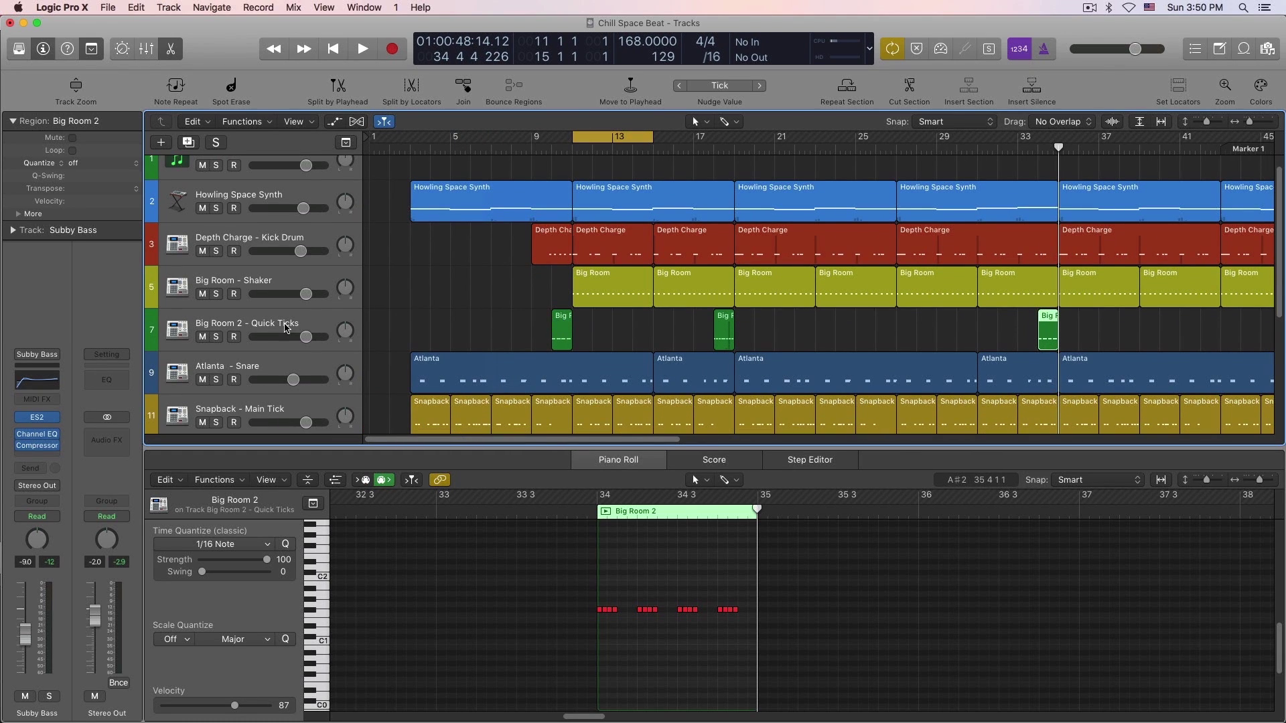
Select the Big Room 2 - Quick Ticks track and show its Piano Roll below the tracks.
{"action": "left_click", "coordinate": [287, 316]}
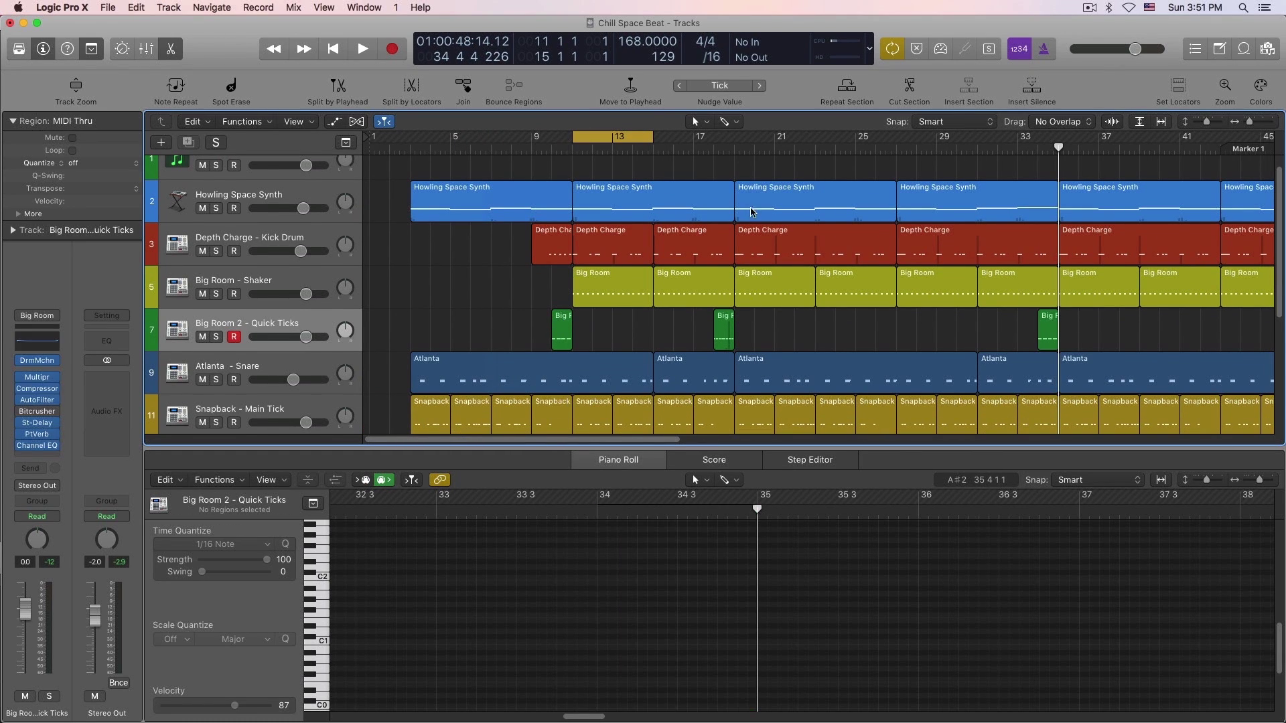
{"action": "scroll", "coordinate": [670, 282], "scroll_direction": "down", "scroll_amount": 5}
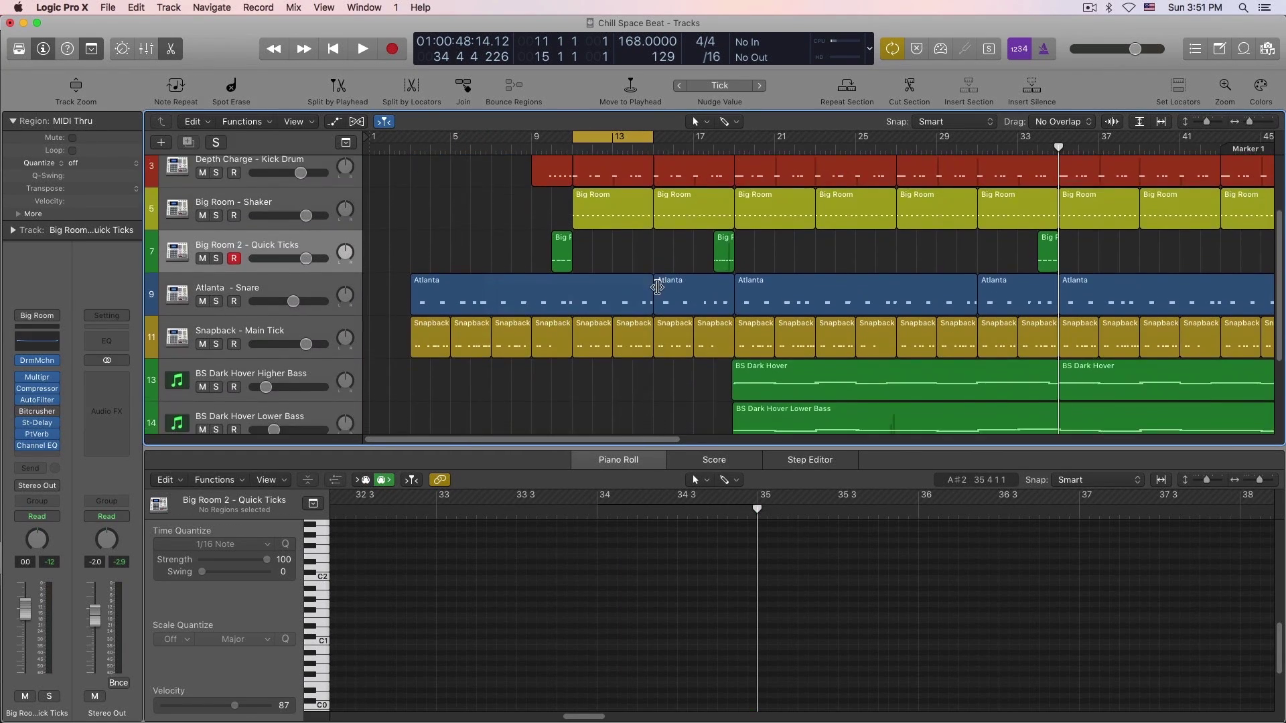
{"action": "scroll", "coordinate": [657, 287], "scroll_direction": "down", "scroll_amount": 1}
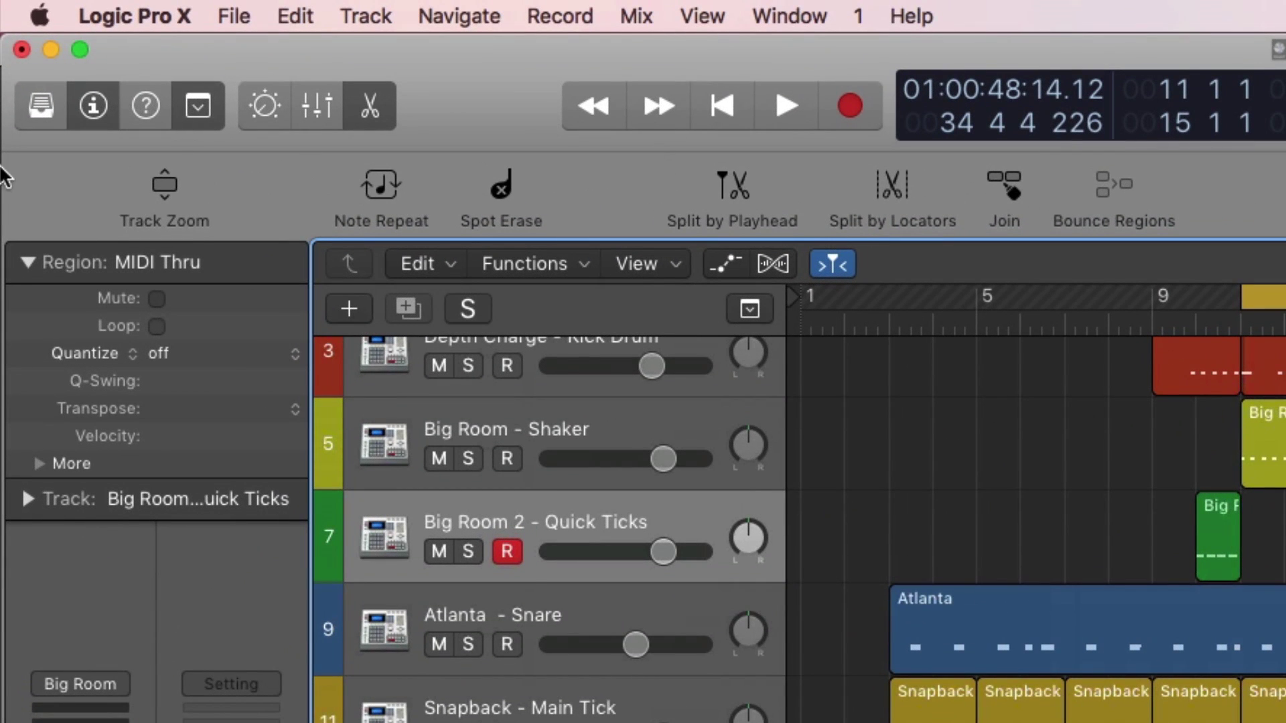
{"action": "left_click", "coordinate": [200, 113]}
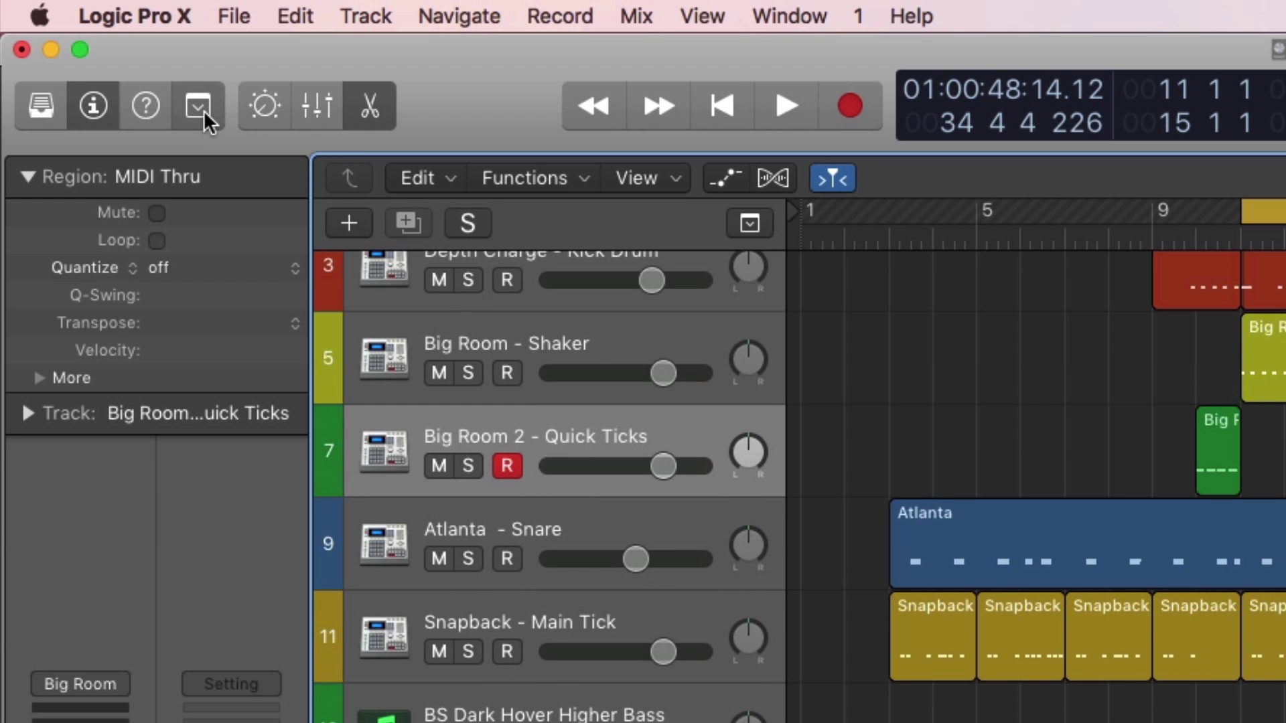
{"action": "left_click", "coordinate": [204, 110]}
{"action": "key", "text": "e"}
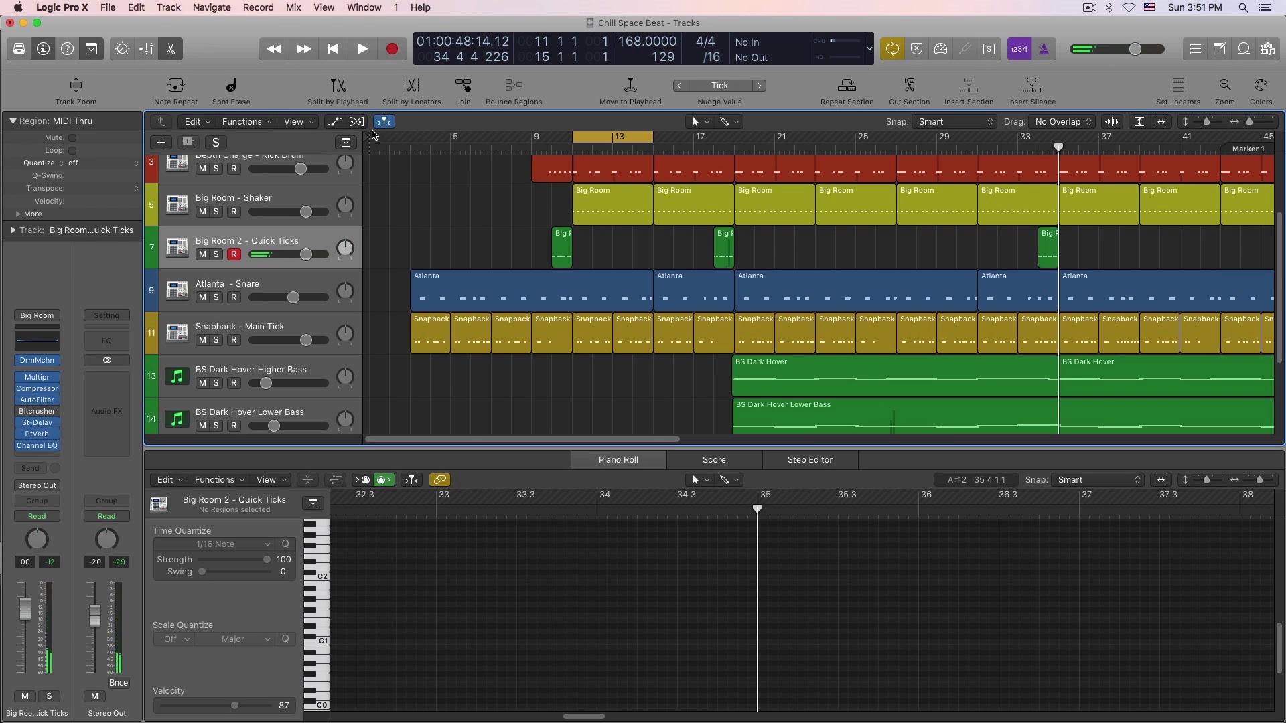
Show the Note Repeat window expanded: 1/16 Note rate, modulation wheel 1/64 to 1/16.
{"action": "left_click", "coordinate": [180, 89]}
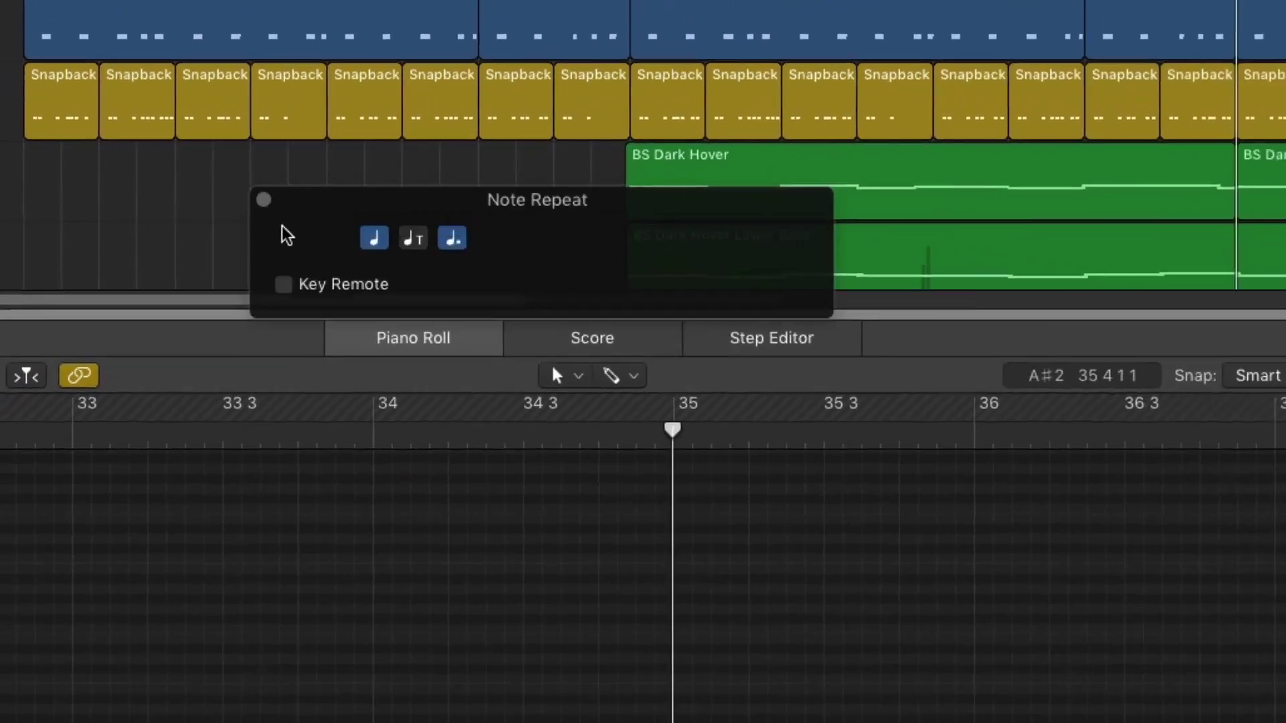
{"action": "left_click", "coordinate": [353, 264]}
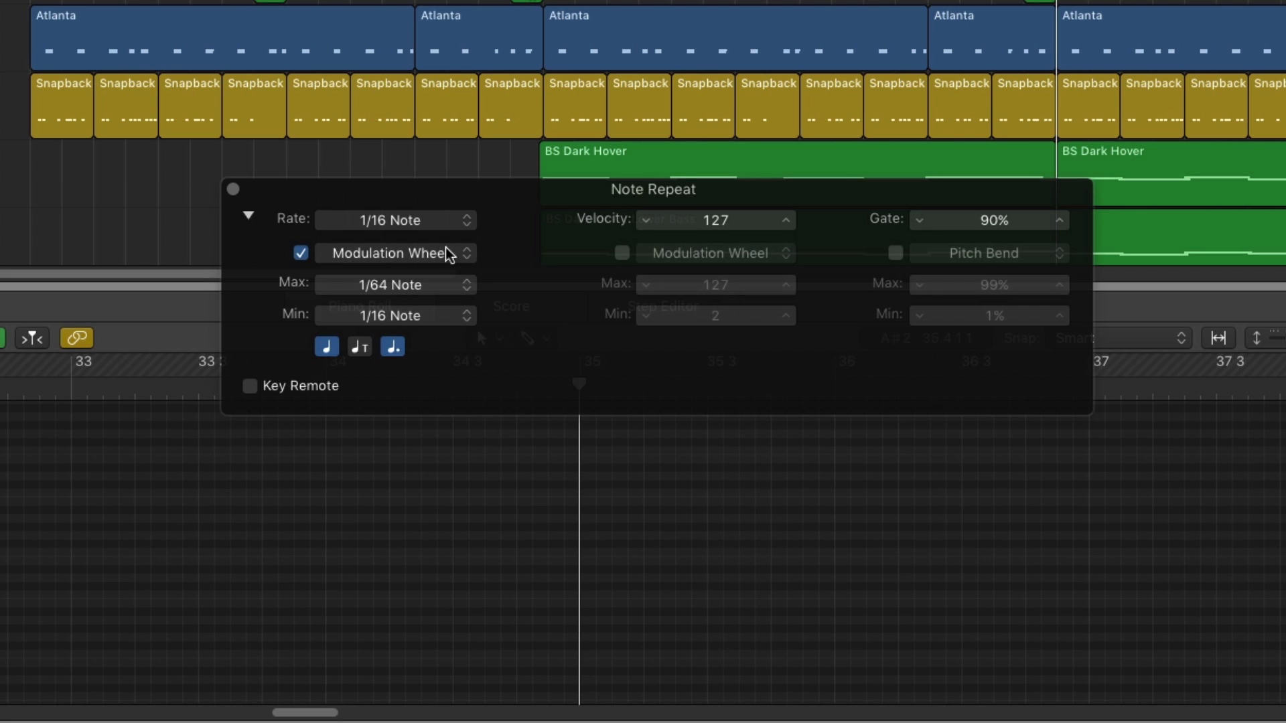
{"action": "left_click", "coordinate": [466, 255]}
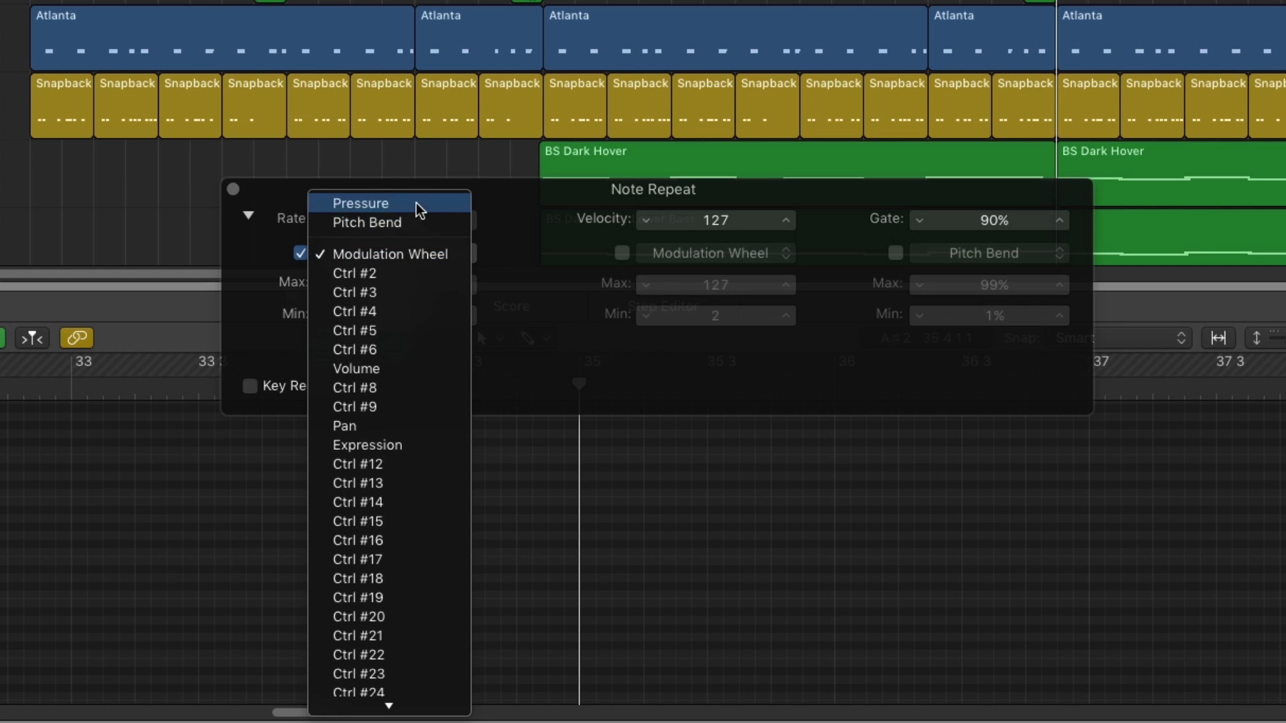
{"action": "left_click", "coordinate": [488, 245]}
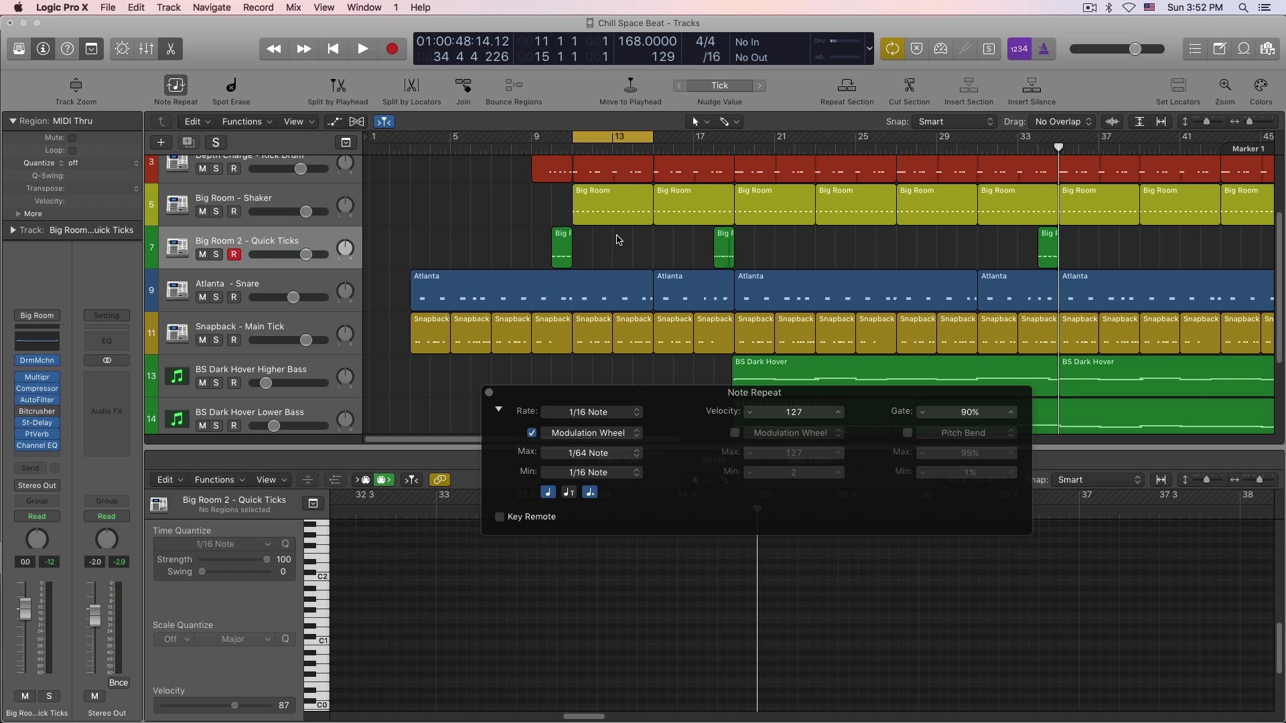
Zoom in and record a Note Repeat Quick Ticks region spanning bars 11–13.
{"action": "key", "text": "super+Right"}
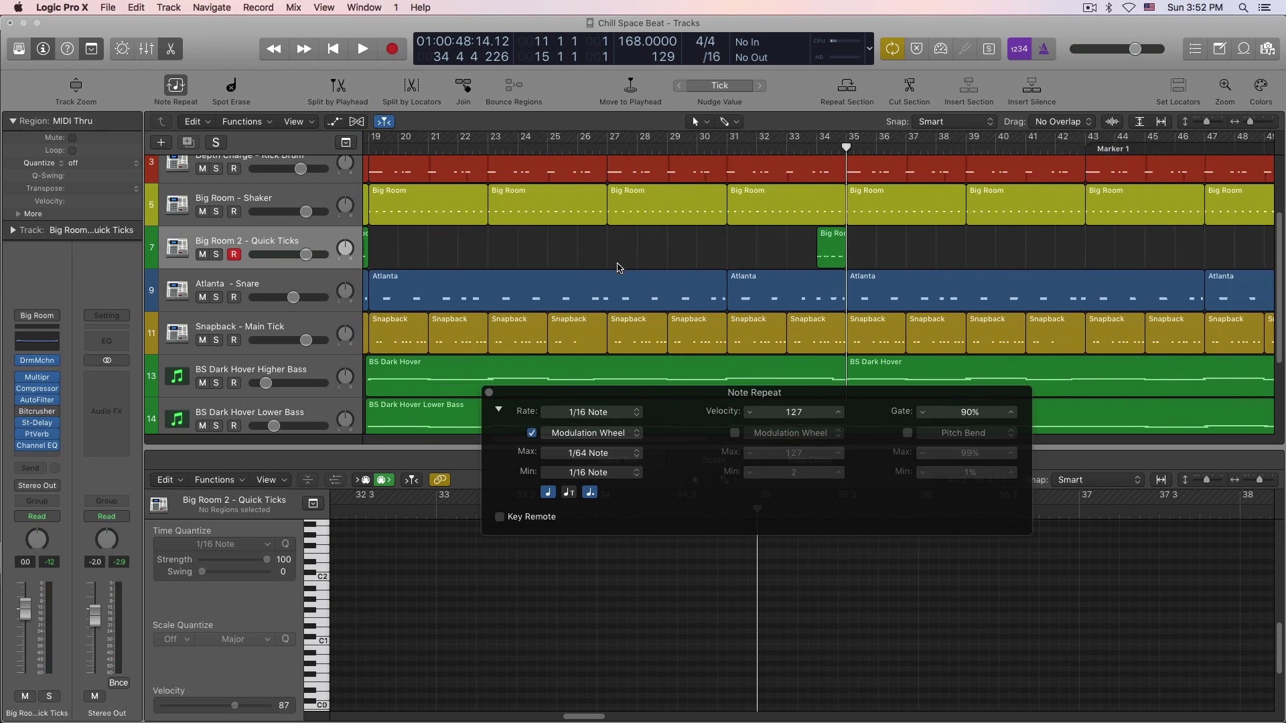
{"action": "scroll", "coordinate": [626, 277], "scroll_direction": "left", "scroll_amount": 10}
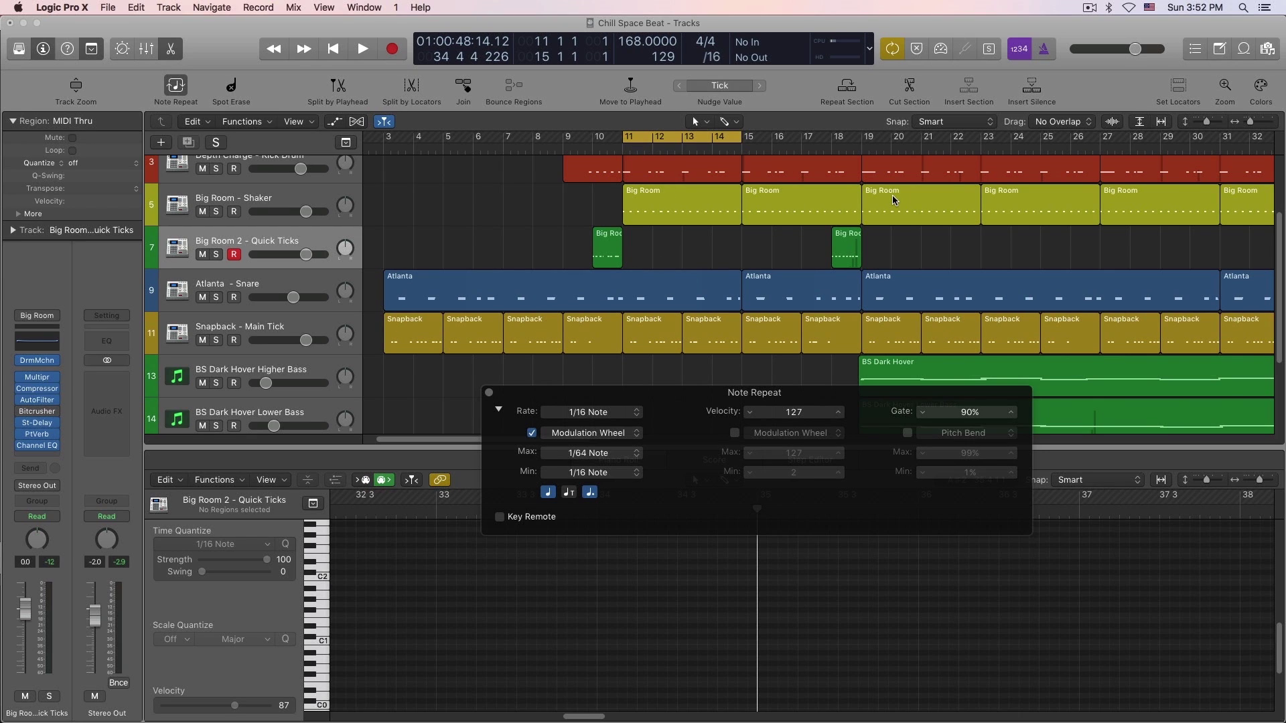
{"action": "key", "text": "space"}
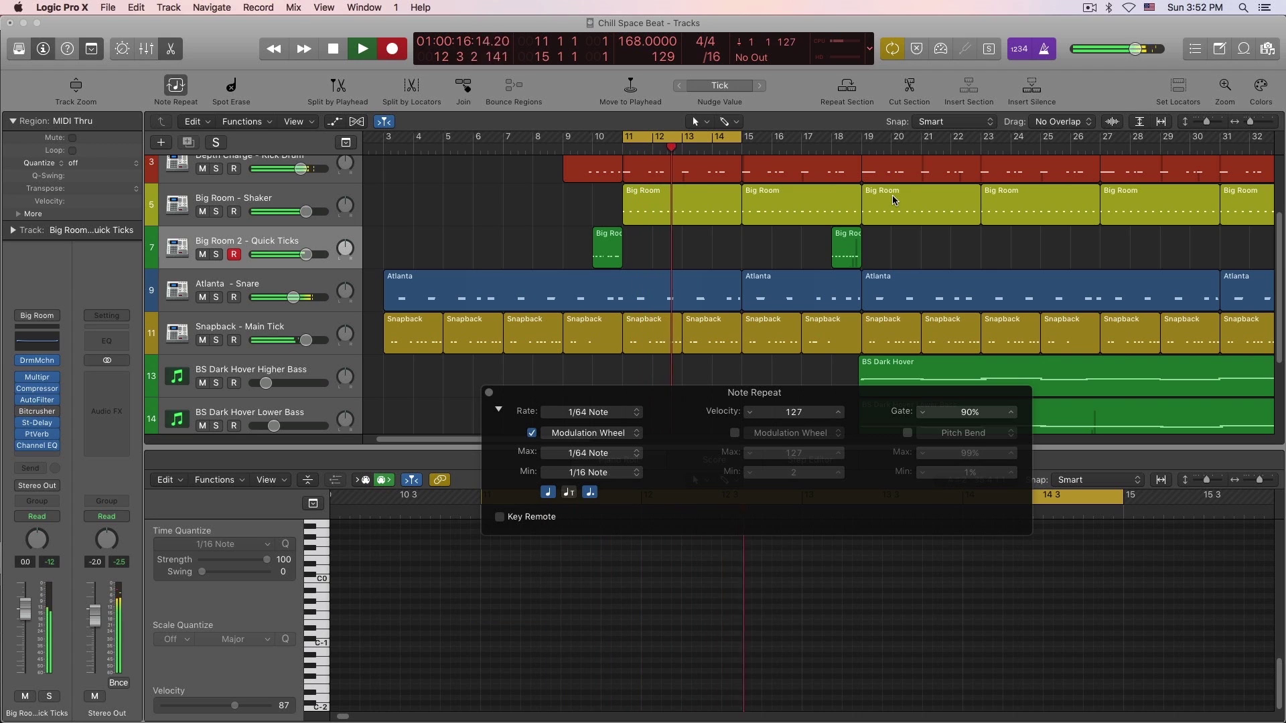
{"action": "key", "text": "space"}
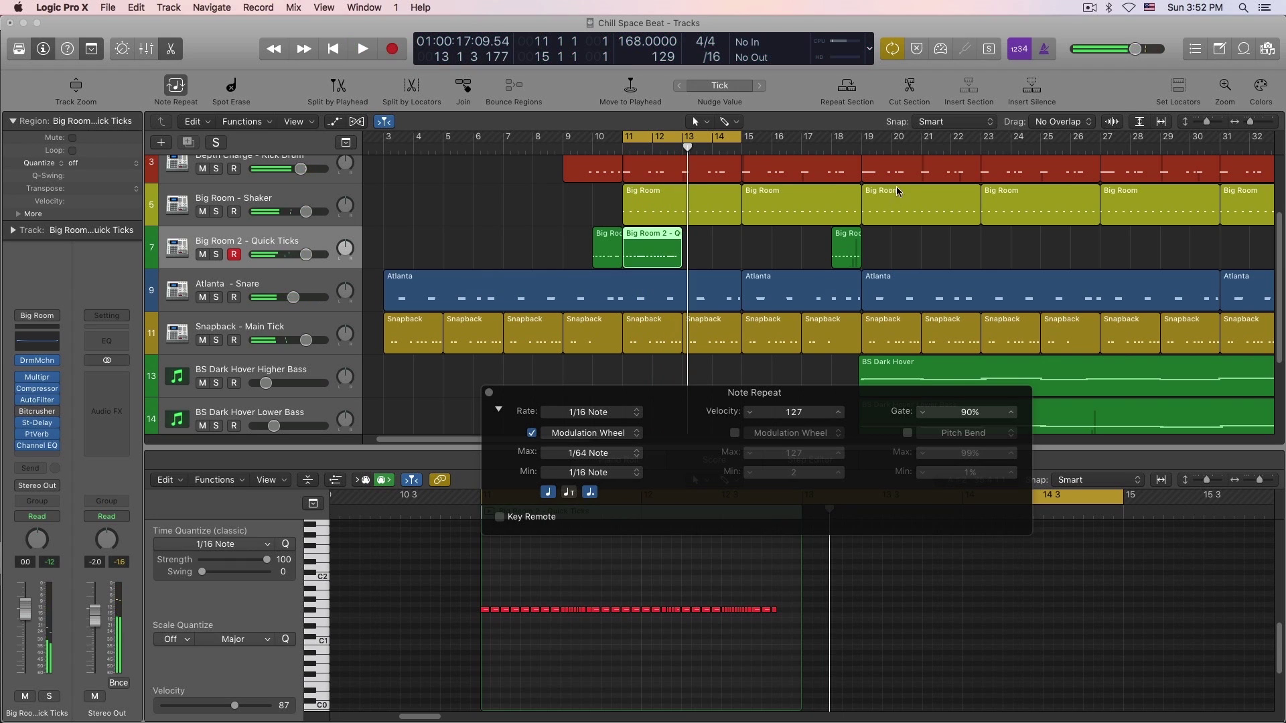
{"action": "scroll", "coordinate": [525, 245], "scroll_direction": "up", "scroll_amount": 2}
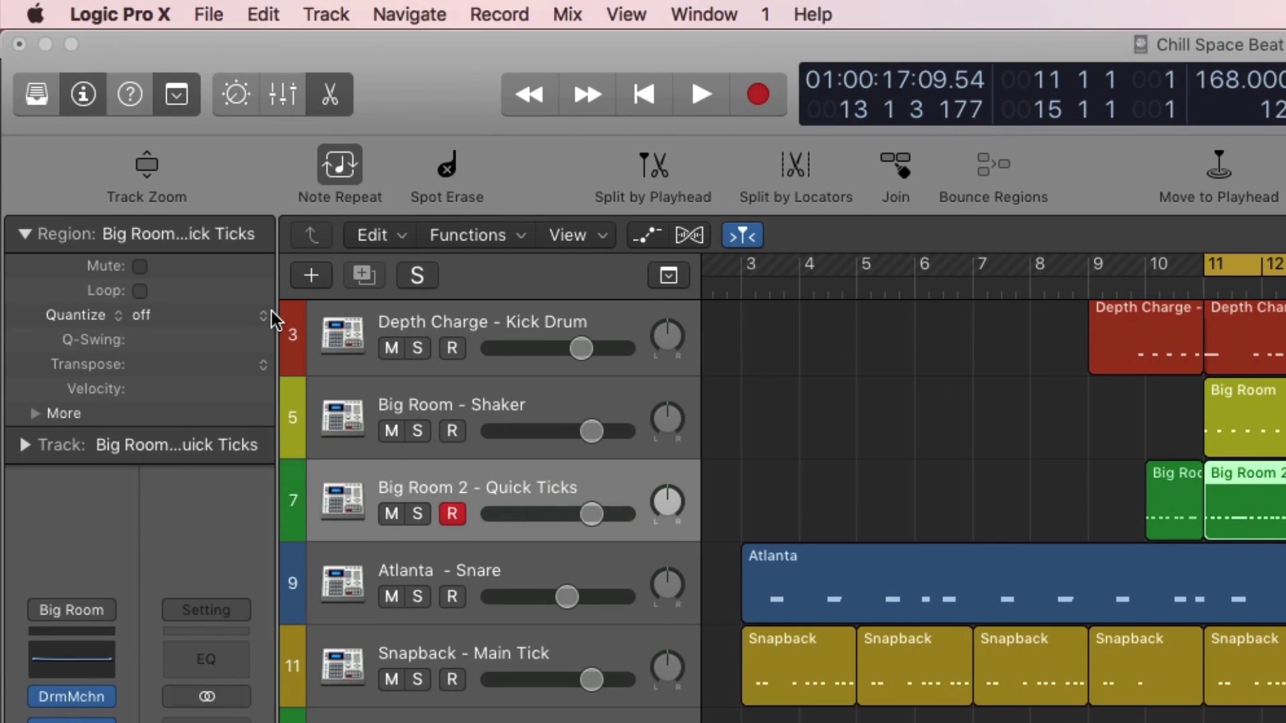
Set the new region's Quantize to 1/16 Note, then turn it off to compare.
{"action": "left_click", "coordinate": [134, 162]}
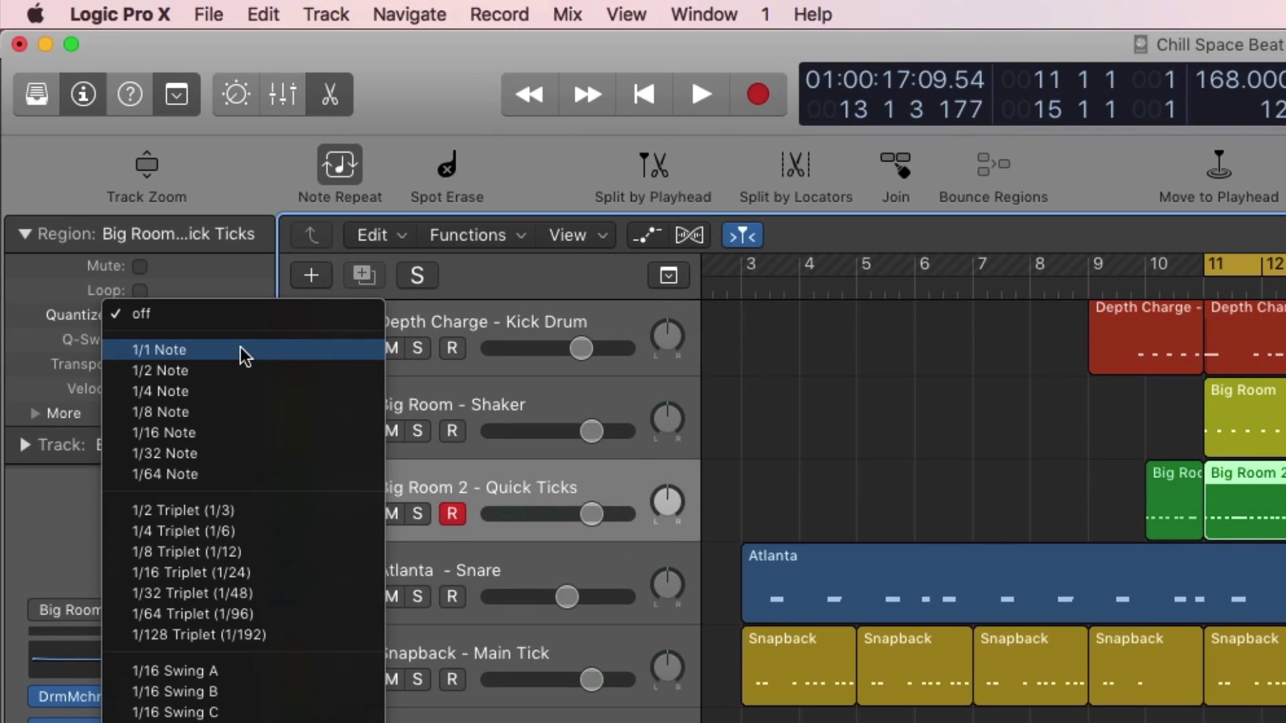
{"action": "left_click", "coordinate": [238, 428]}
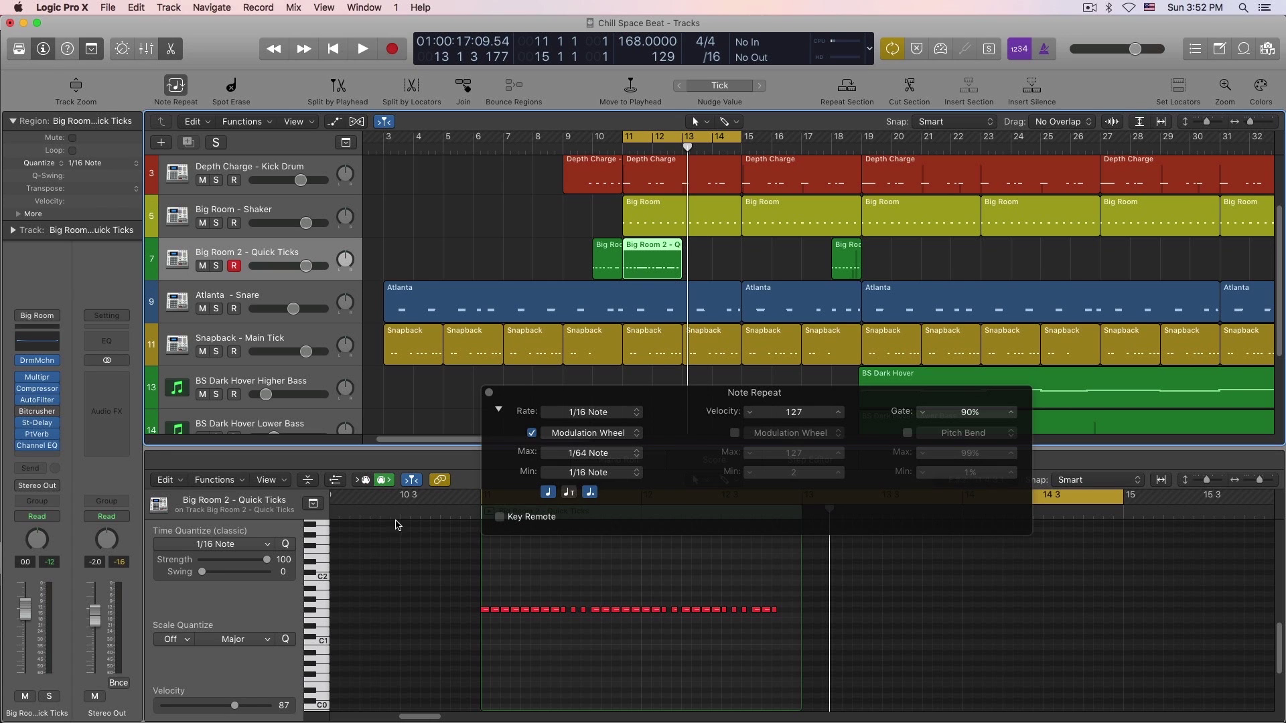
{"action": "left_click", "coordinate": [100, 163]}
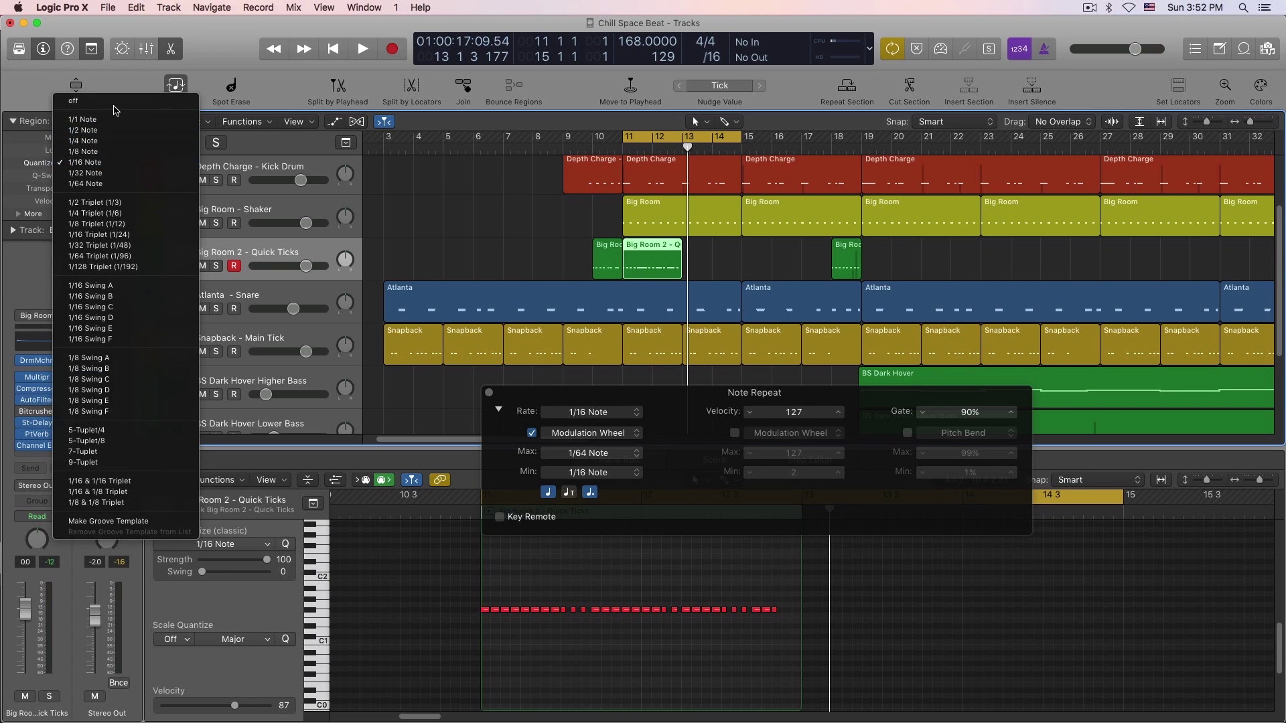
{"action": "left_click", "coordinate": [114, 106]}
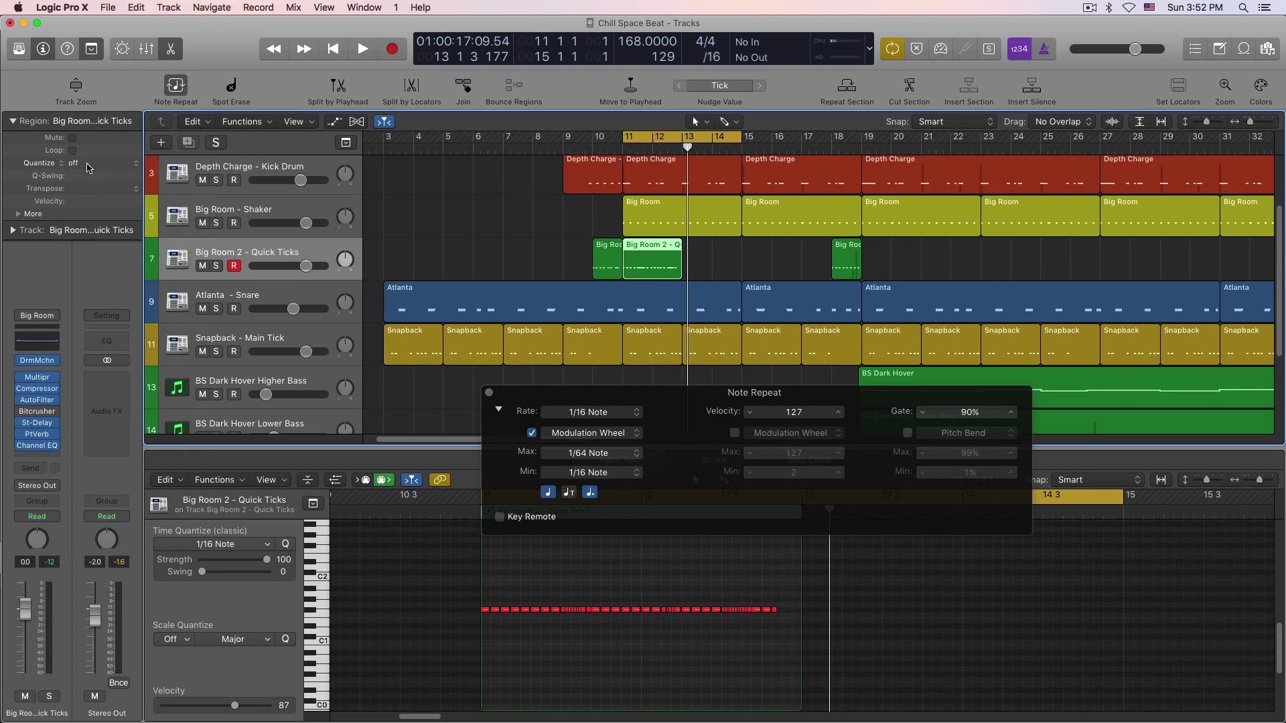
Reapply 1/16 Note region quantize and play the region back to listen.
{"action": "left_click", "coordinate": [132, 163]}
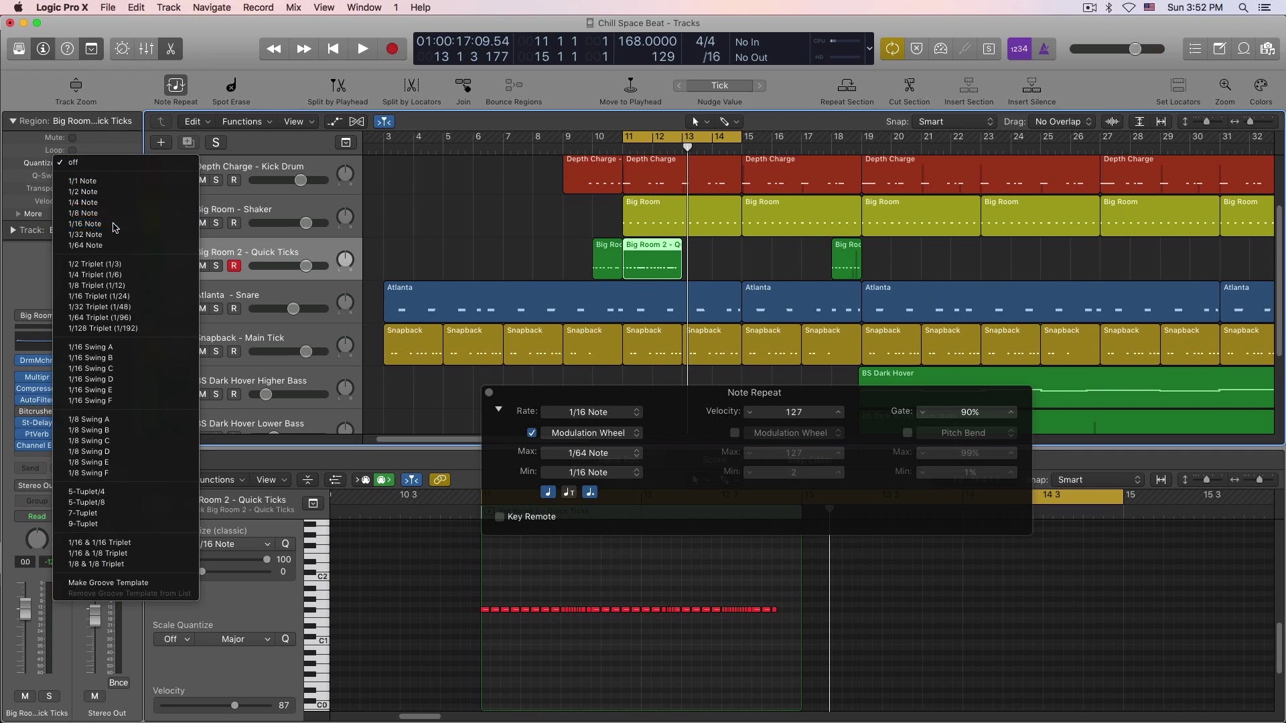
{"action": "left_click", "coordinate": [121, 221]}
{"action": "key", "text": "space"}
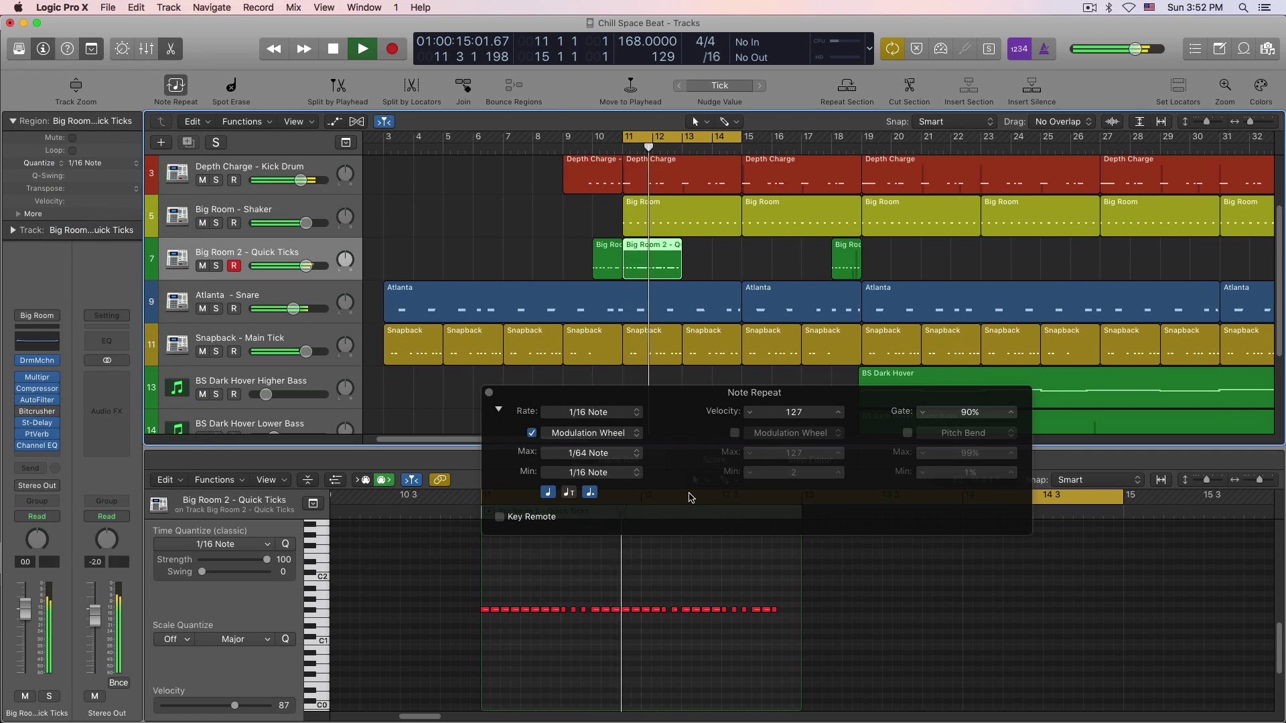
{"action": "key", "text": "space"}
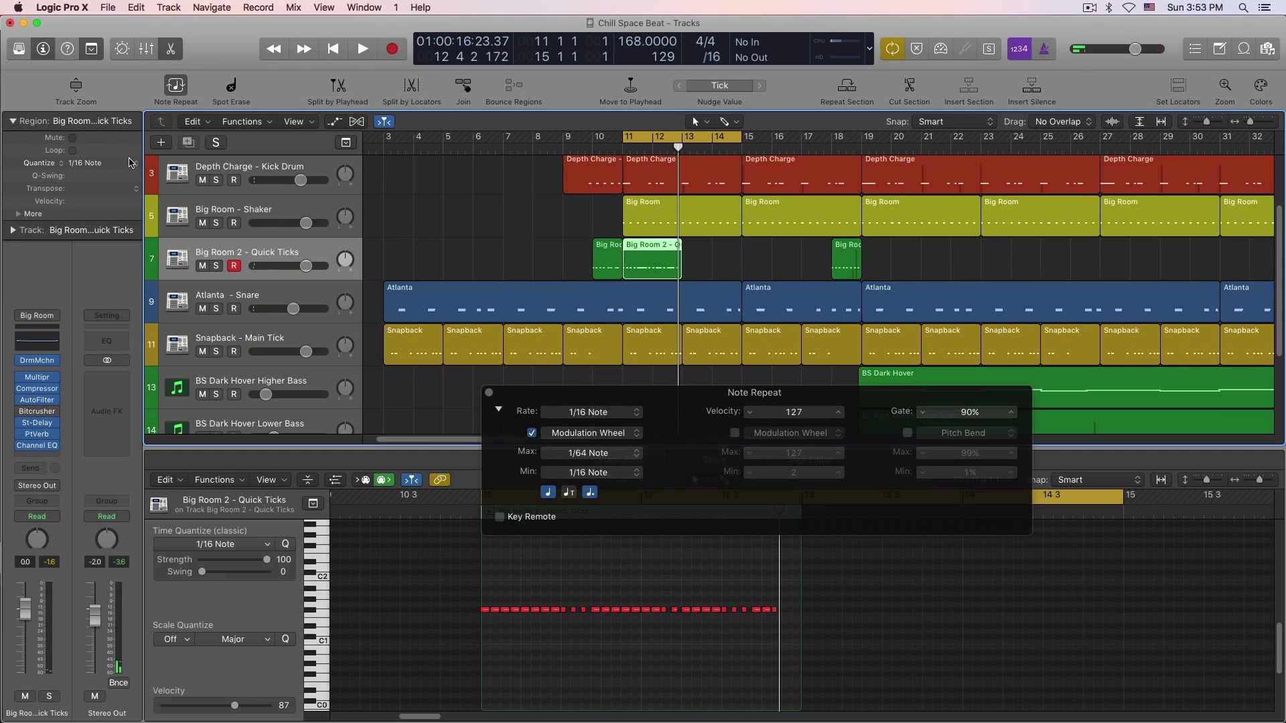
{"action": "left_click", "coordinate": [130, 163]}
Set region Quantize to off, select the Big Room - Shaker region, and disable cycle playback.
{"action": "left_click", "coordinate": [109, 102]}
{"action": "scroll", "coordinate": [675, 172], "scroll_direction": "up", "scroll_amount": 2}
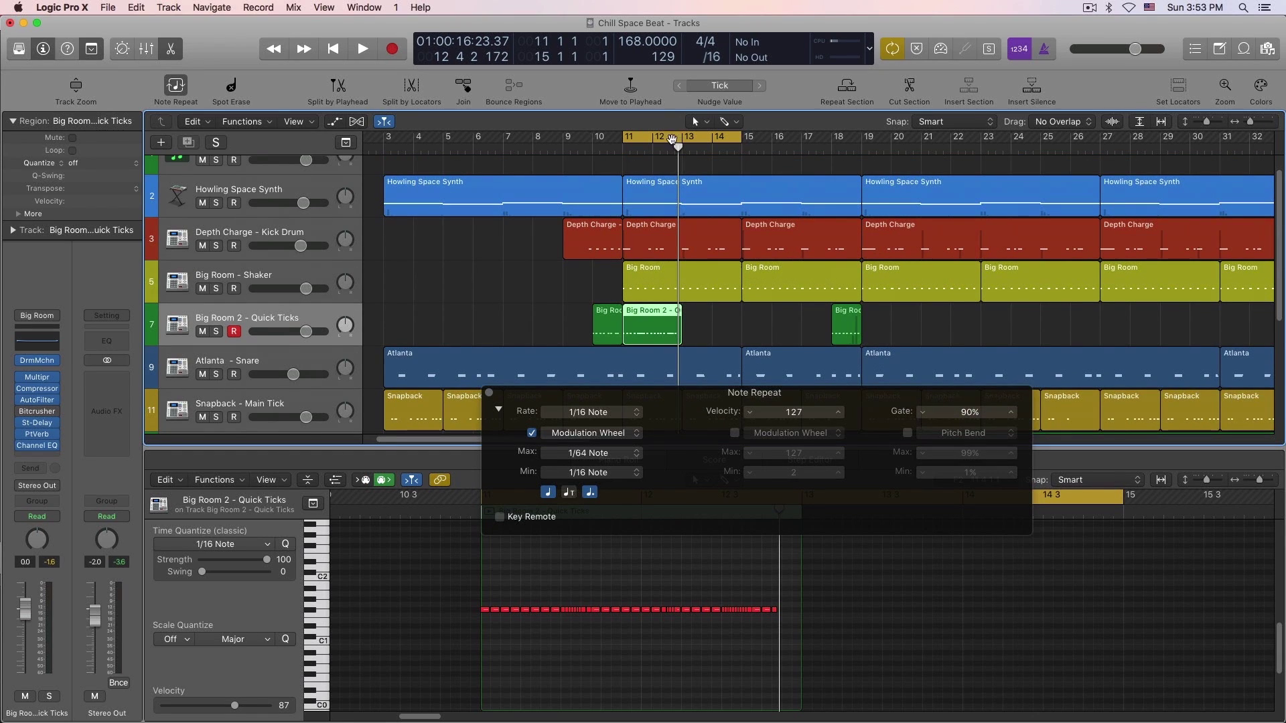
{"action": "scroll", "coordinate": [675, 237], "scroll_direction": "down", "scroll_amount": 1}
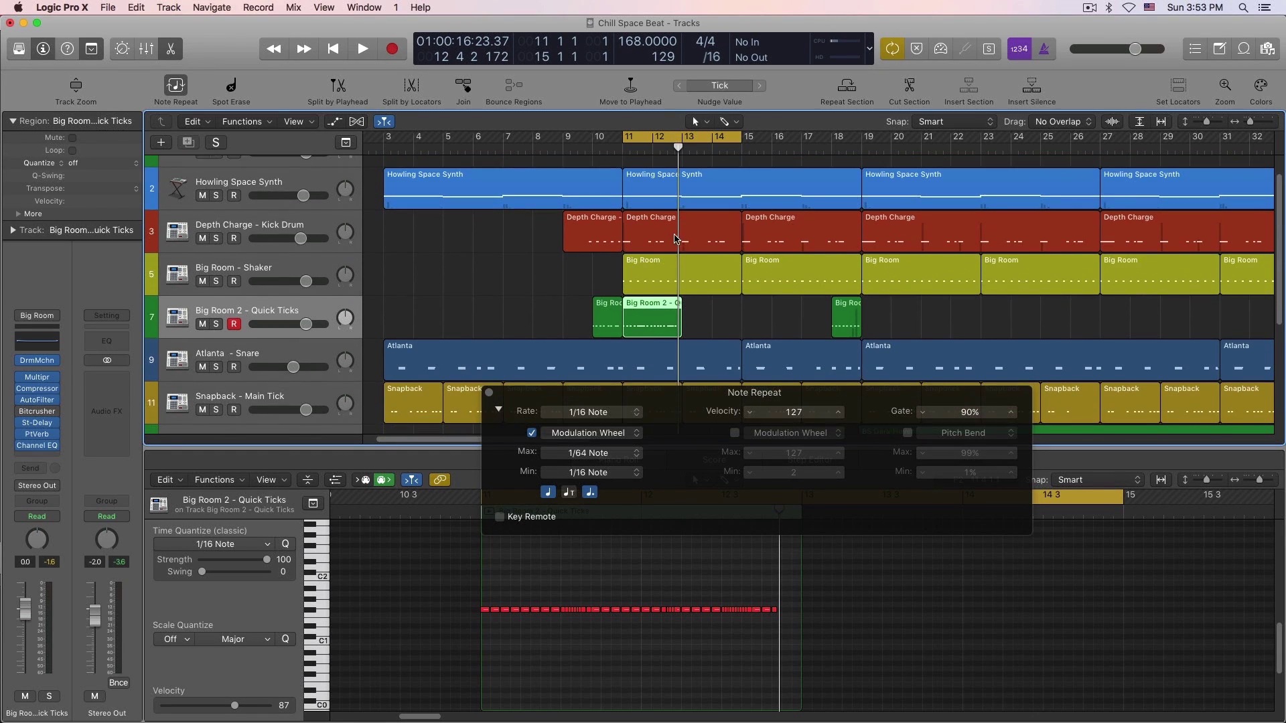
{"action": "scroll", "coordinate": [675, 238], "scroll_direction": "down", "scroll_amount": 1}
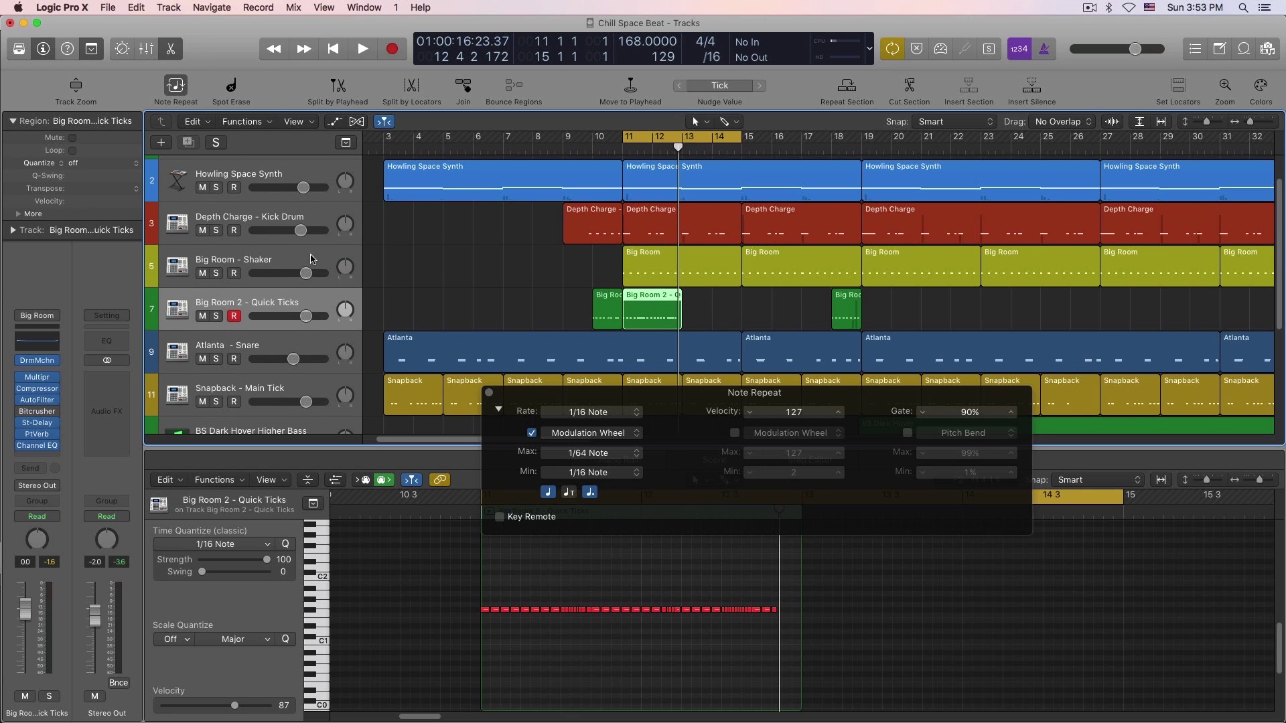
{"action": "left_click", "coordinate": [261, 262]}
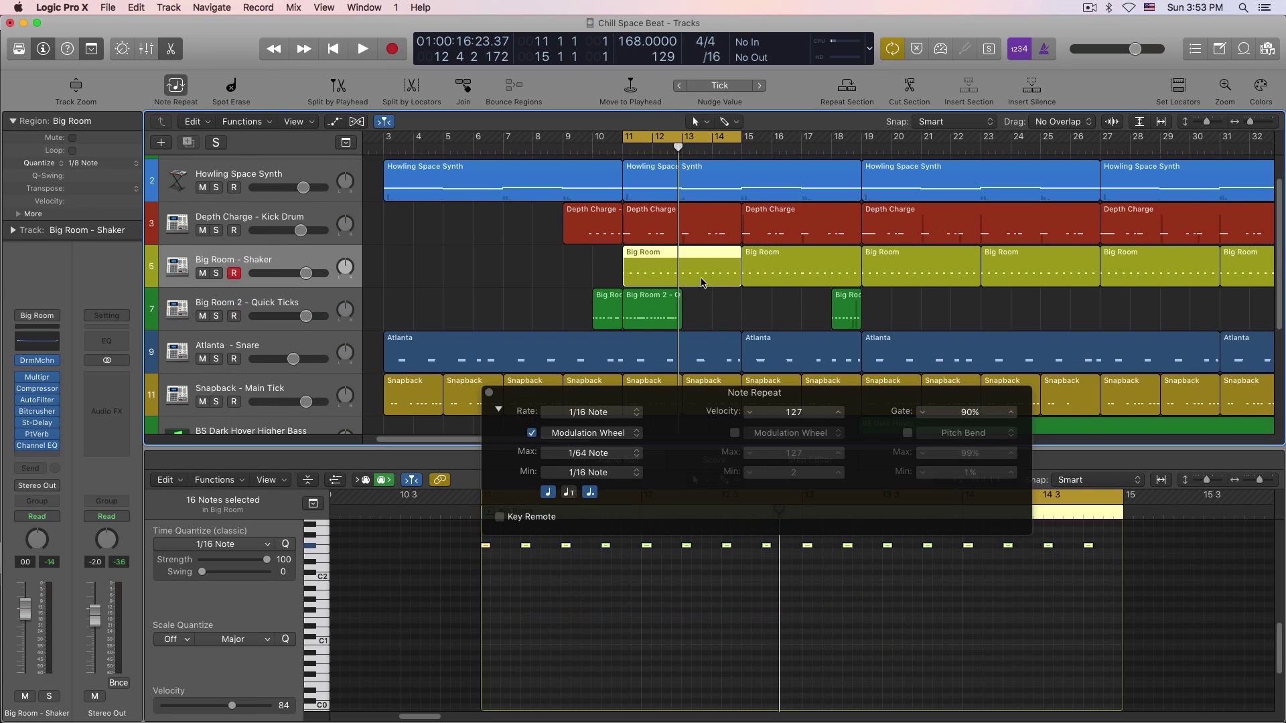
{"action": "left_click", "coordinate": [694, 138]}
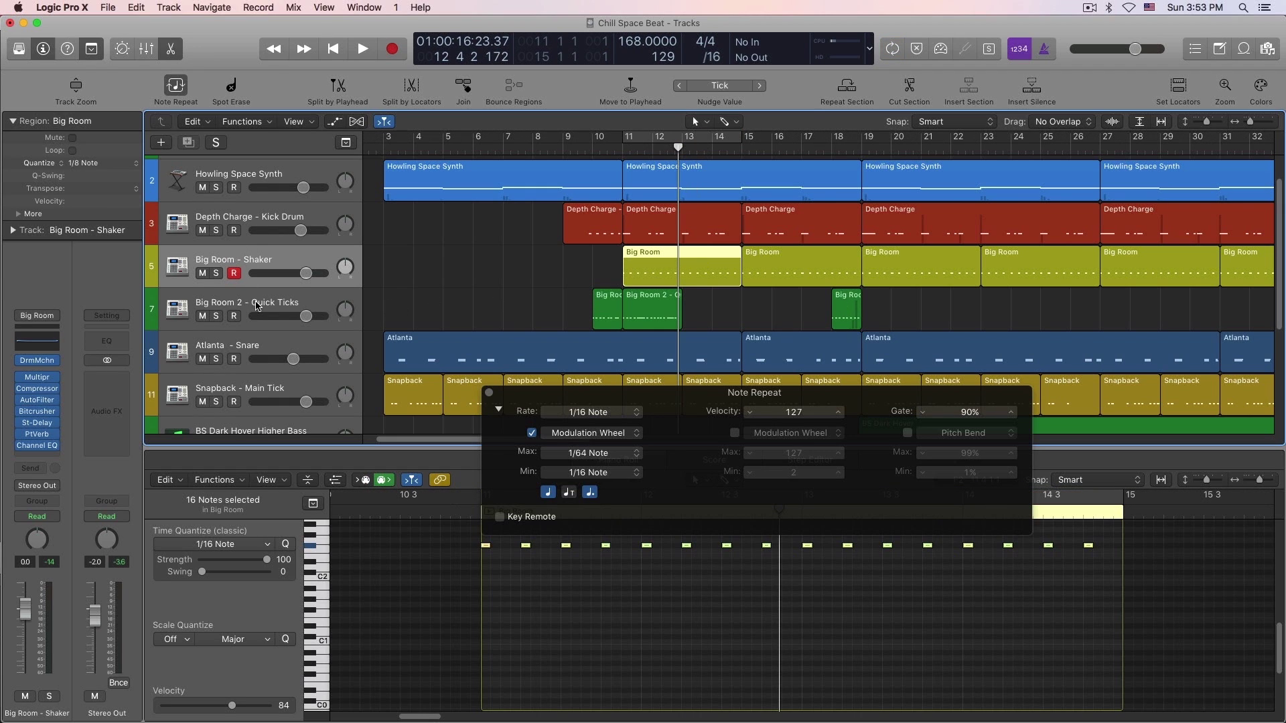
{"action": "left_click", "coordinate": [257, 305]}
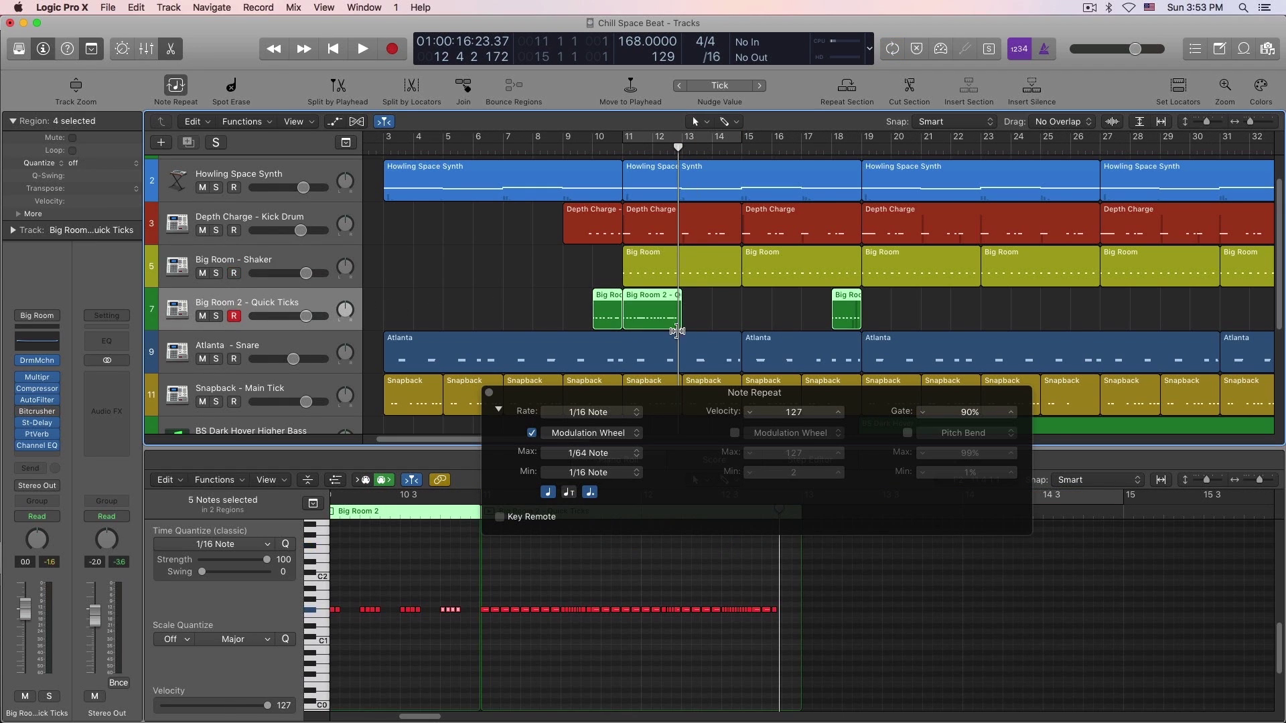
{"action": "scroll", "coordinate": [673, 331], "scroll_direction": "down", "scroll_amount": 6}
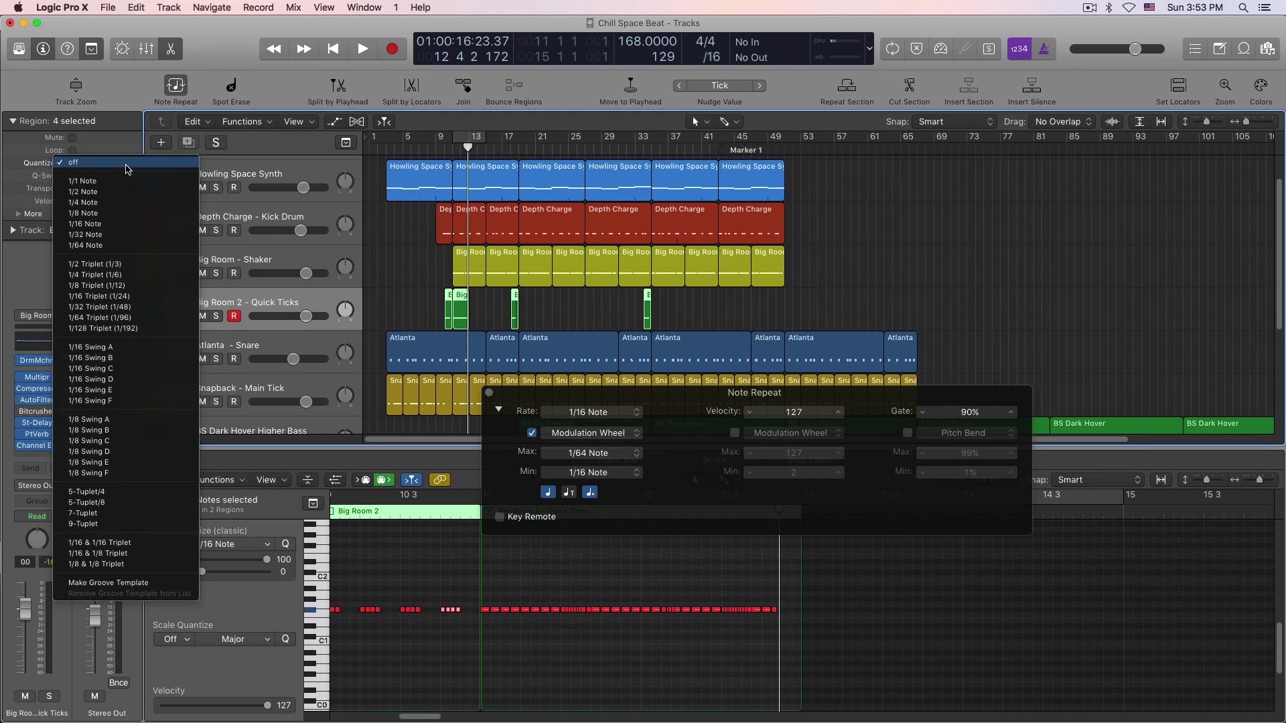
{"action": "left_click", "coordinate": [128, 165]}
{"action": "left_click", "coordinate": [117, 165]}
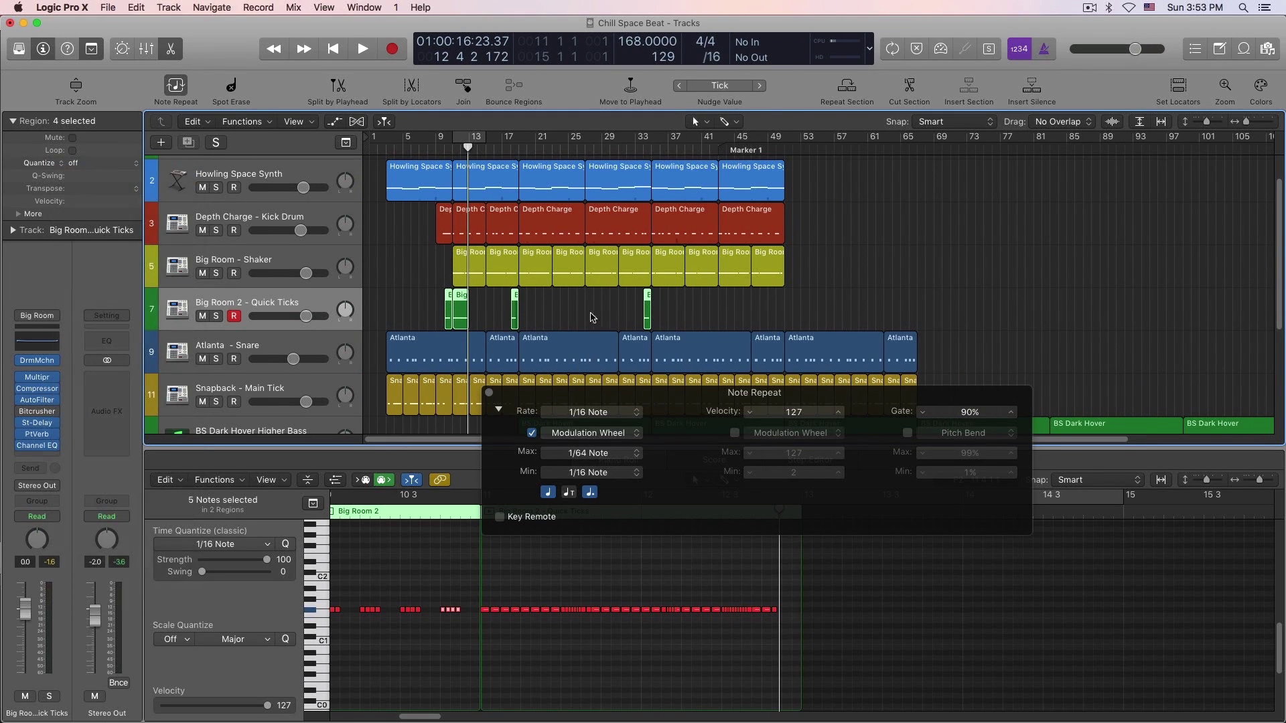
{"action": "scroll", "coordinate": [569, 317], "scroll_direction": "up", "scroll_amount": 6}
{"action": "scroll", "coordinate": [566, 315], "scroll_direction": "up", "scroll_amount": 1}
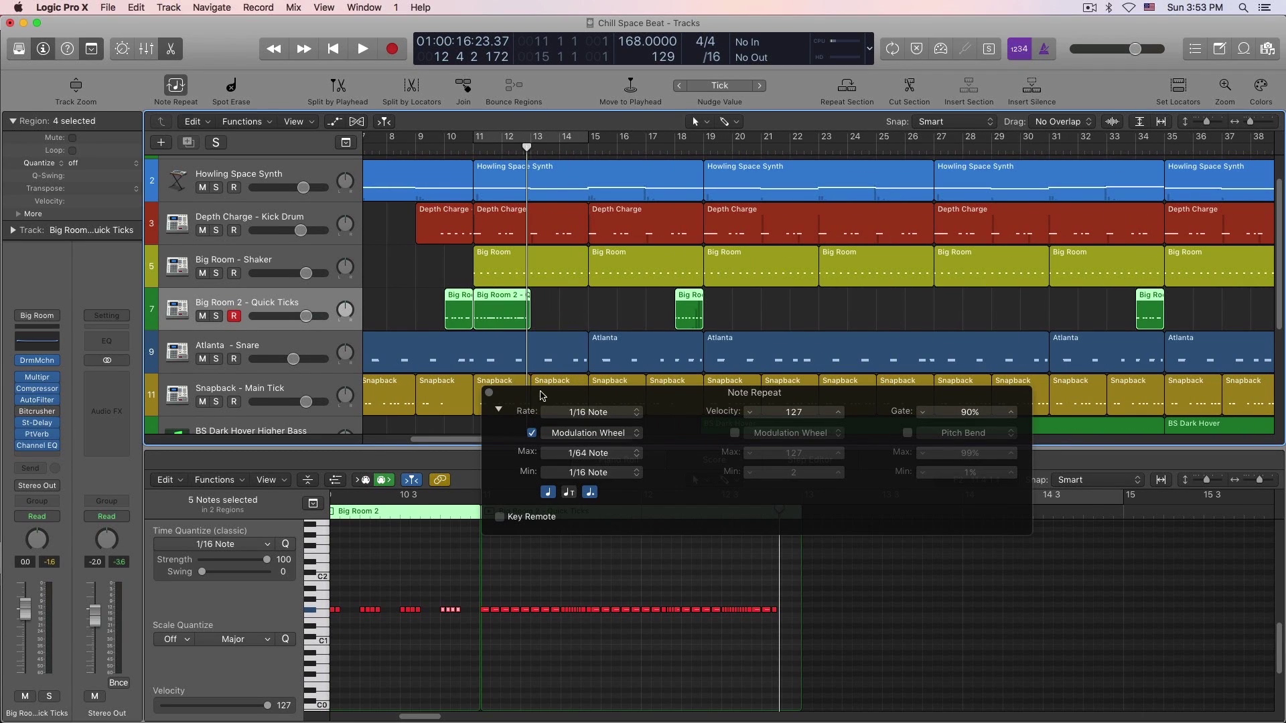
{"action": "scroll", "coordinate": [541, 368], "scroll_direction": "up", "scroll_amount": 2}
{"action": "scroll", "coordinate": [541, 338], "scroll_direction": "down", "scroll_amount": 1}
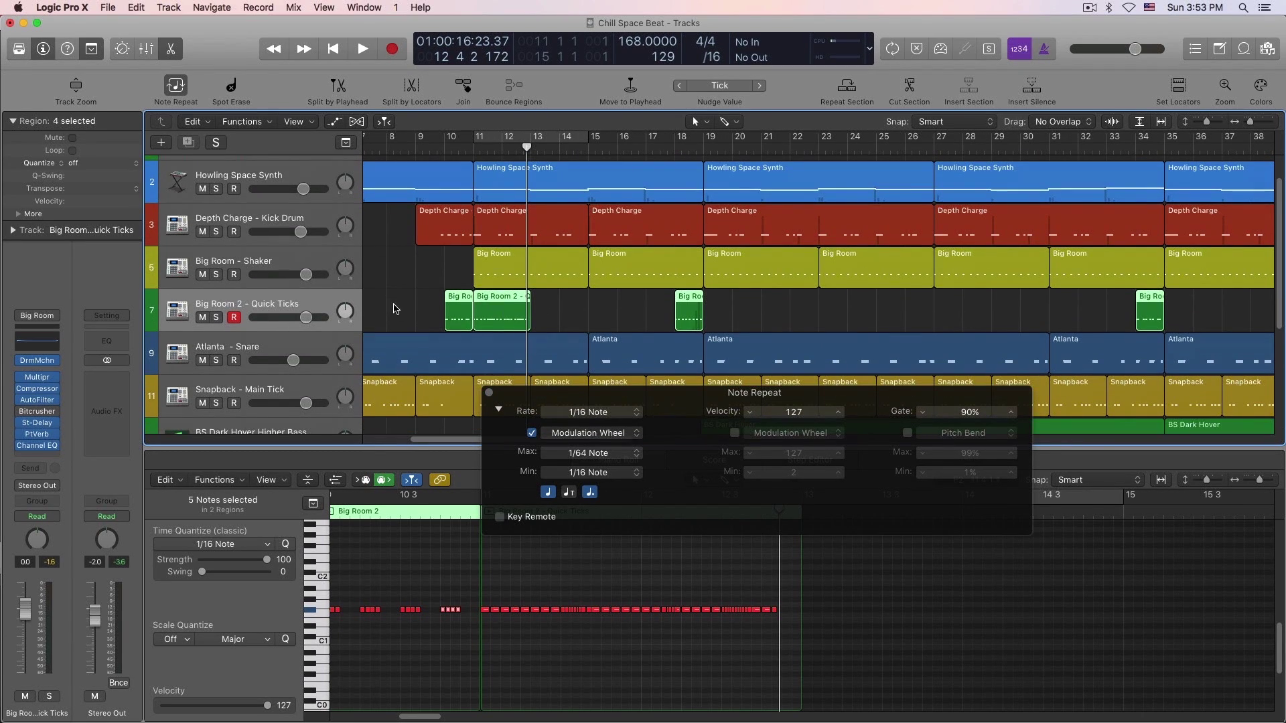
{"action": "left_click", "coordinate": [397, 308]}
{"action": "left_click", "coordinate": [506, 317]}
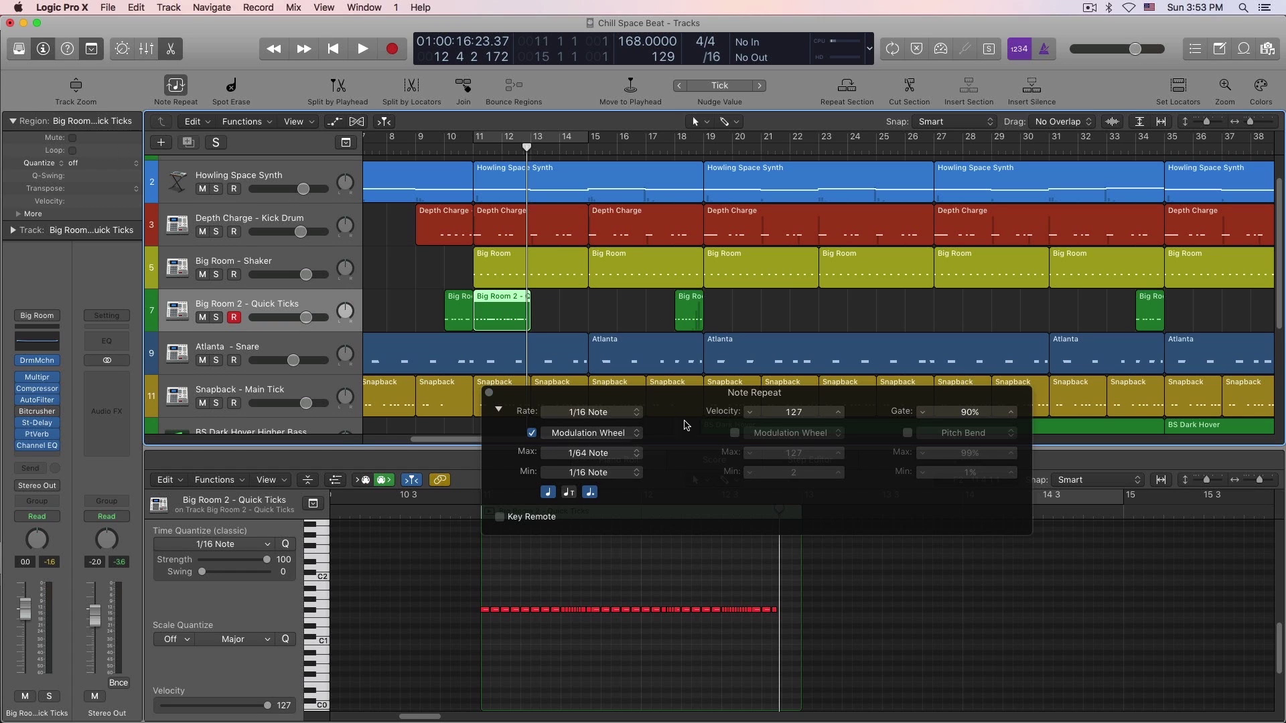
Shift the Note Repeat window slightly to the left.
{"action": "left_click_drag", "start_coordinate": [710, 400], "coordinate": [671, 394]}
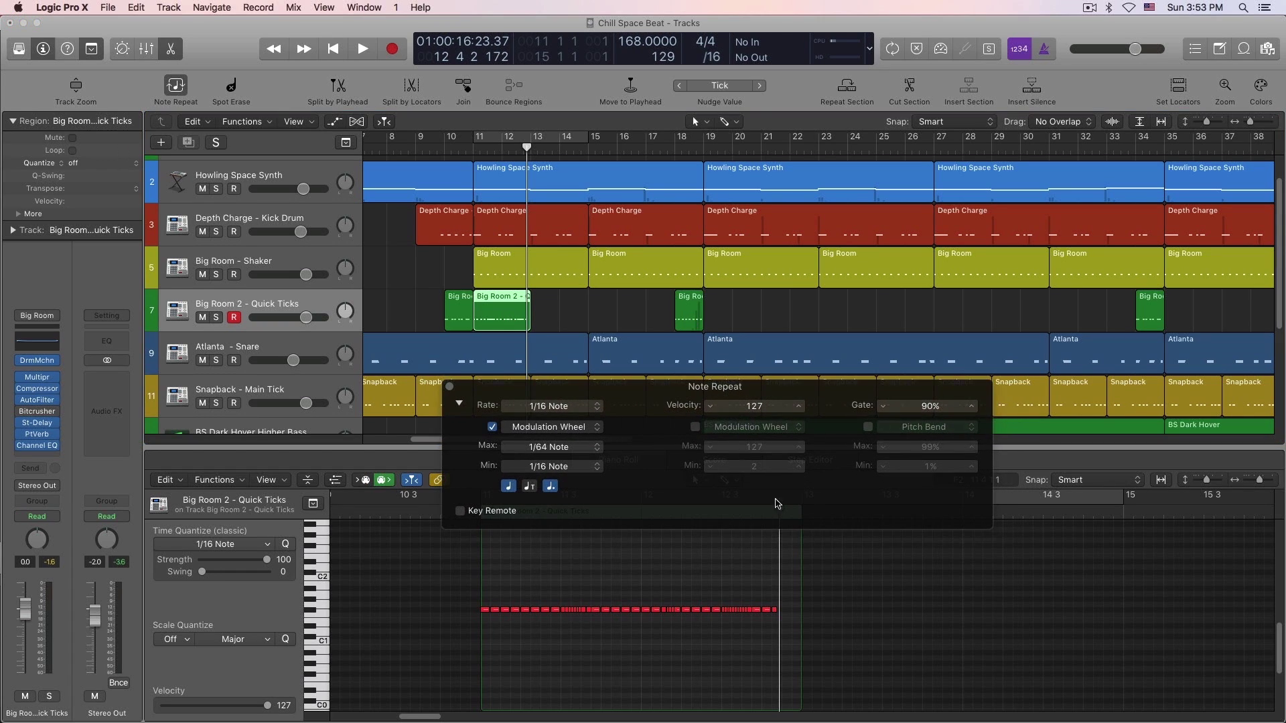